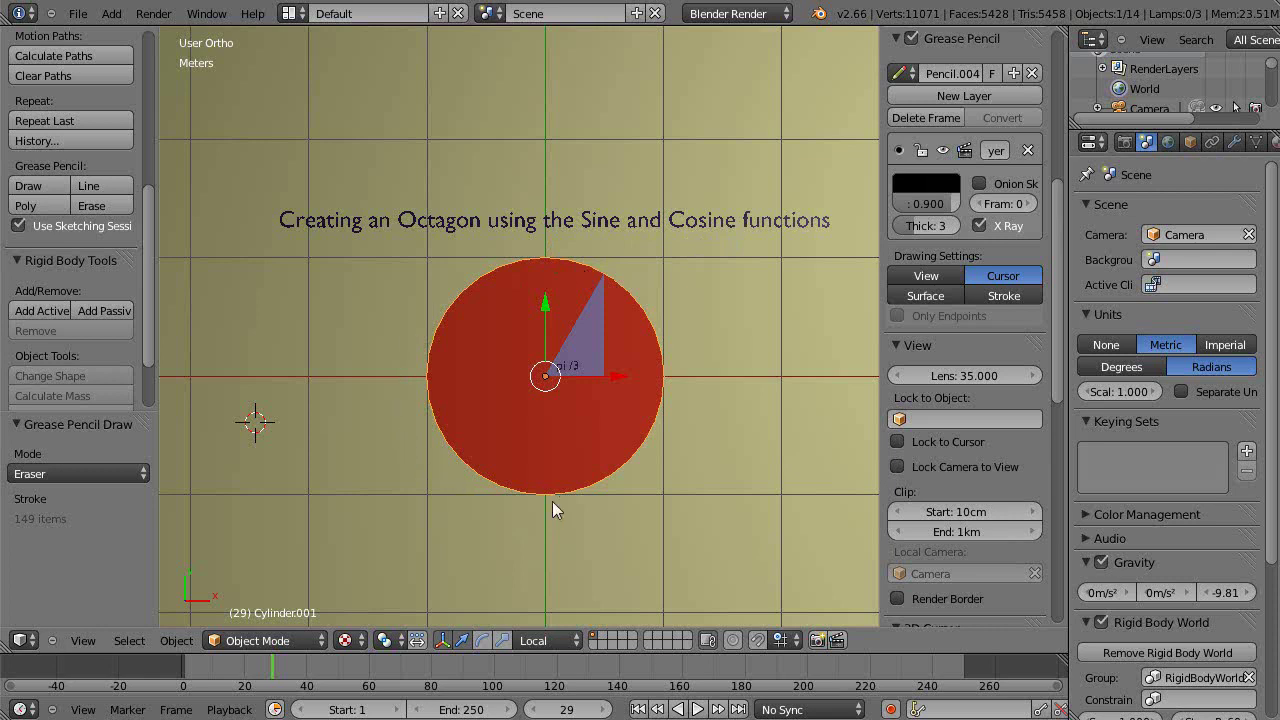
- Snap the 3D cursor back to the origin and delete the red circle
scroll(624, 432, up, 2)
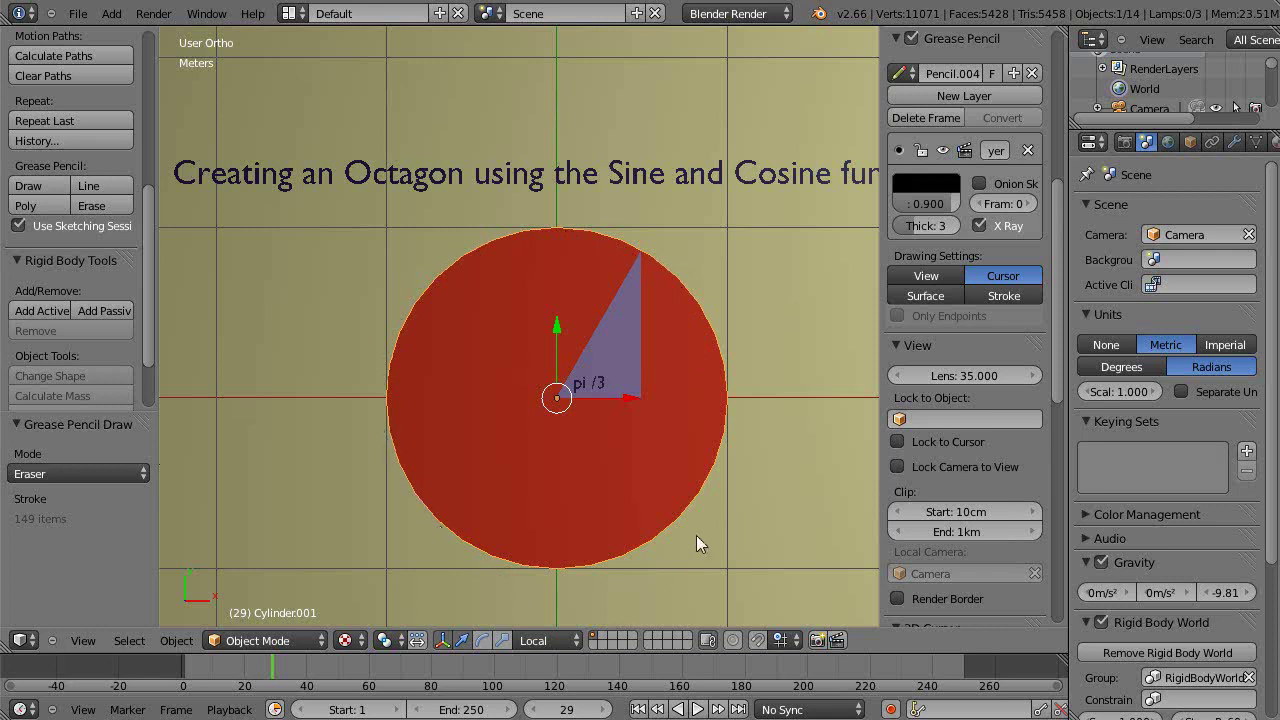
scroll(725, 519, down, 1)
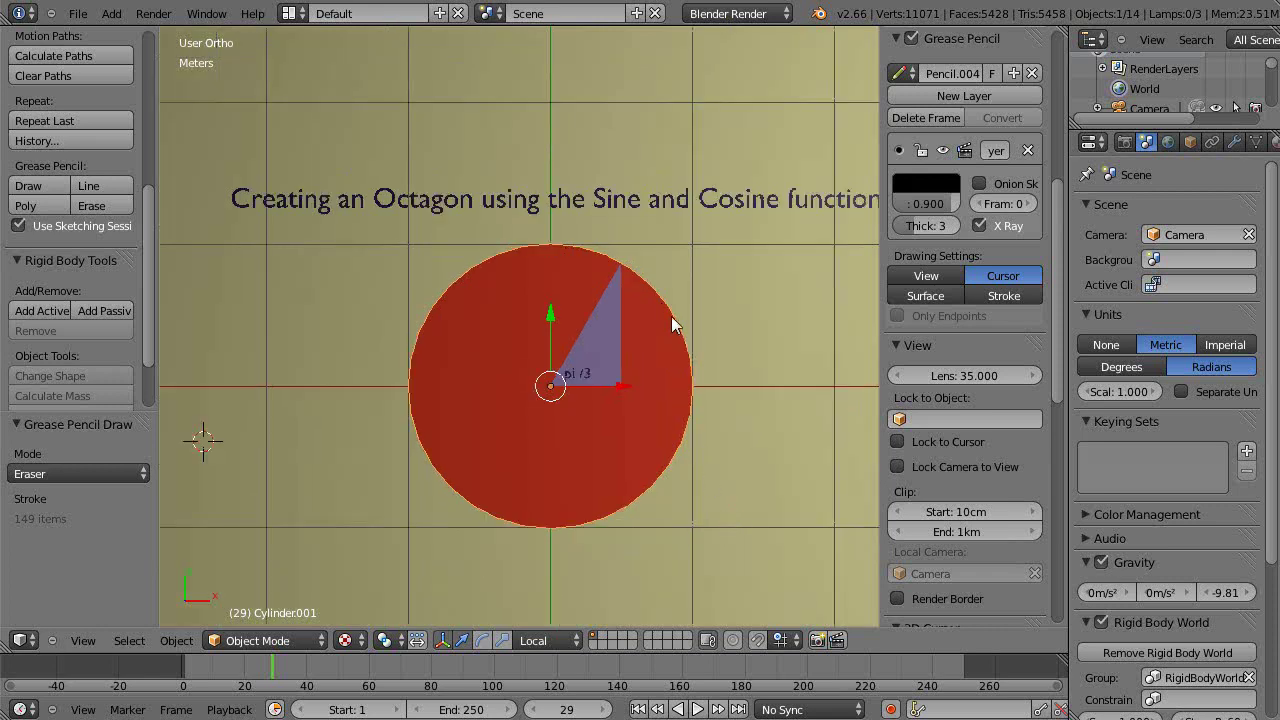
scroll(671, 316, up, 1)
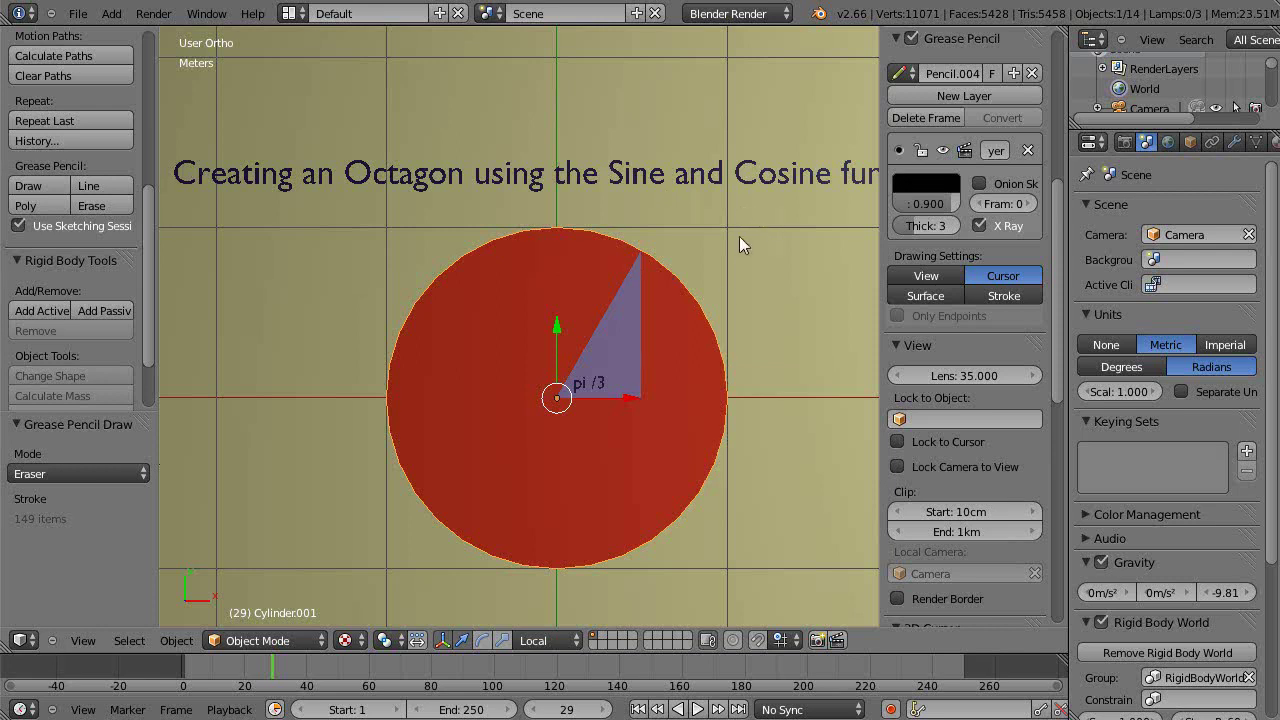
scroll(739, 236, down, 2)
scroll(736, 239, up, 1)
right_click(546, 443)
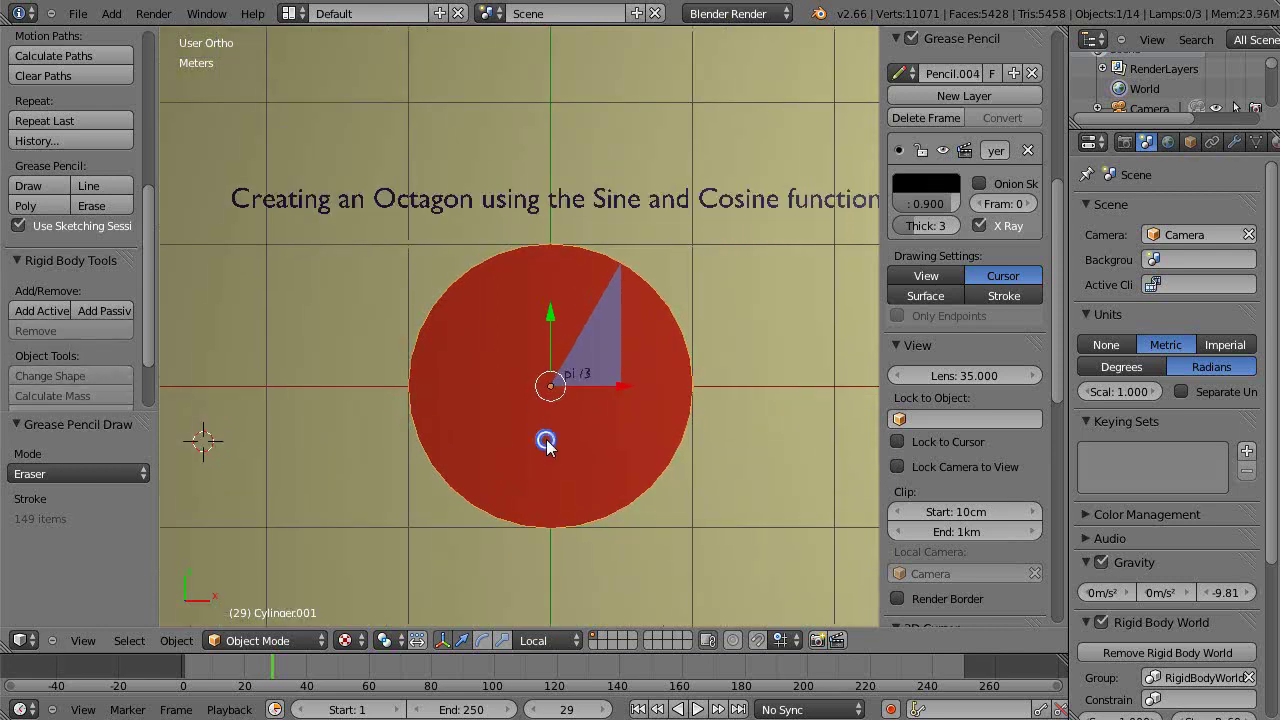
key(shift+s)
click(546, 439)
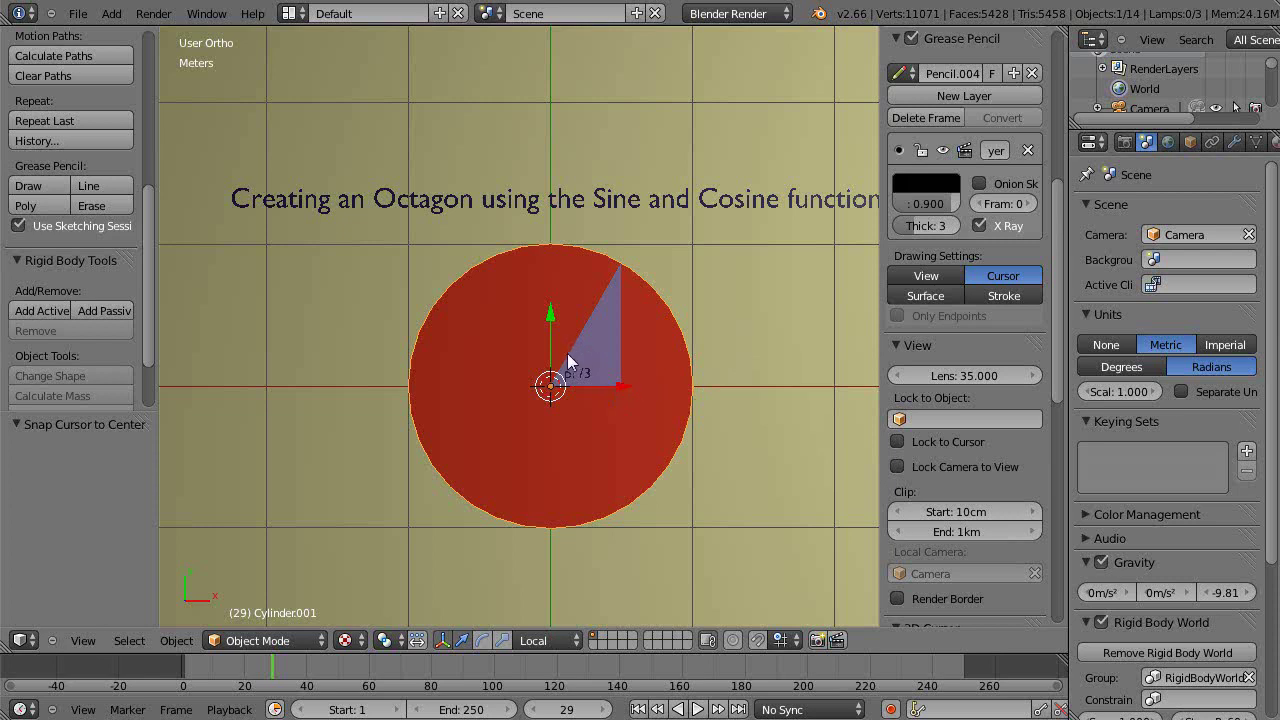
key(x)
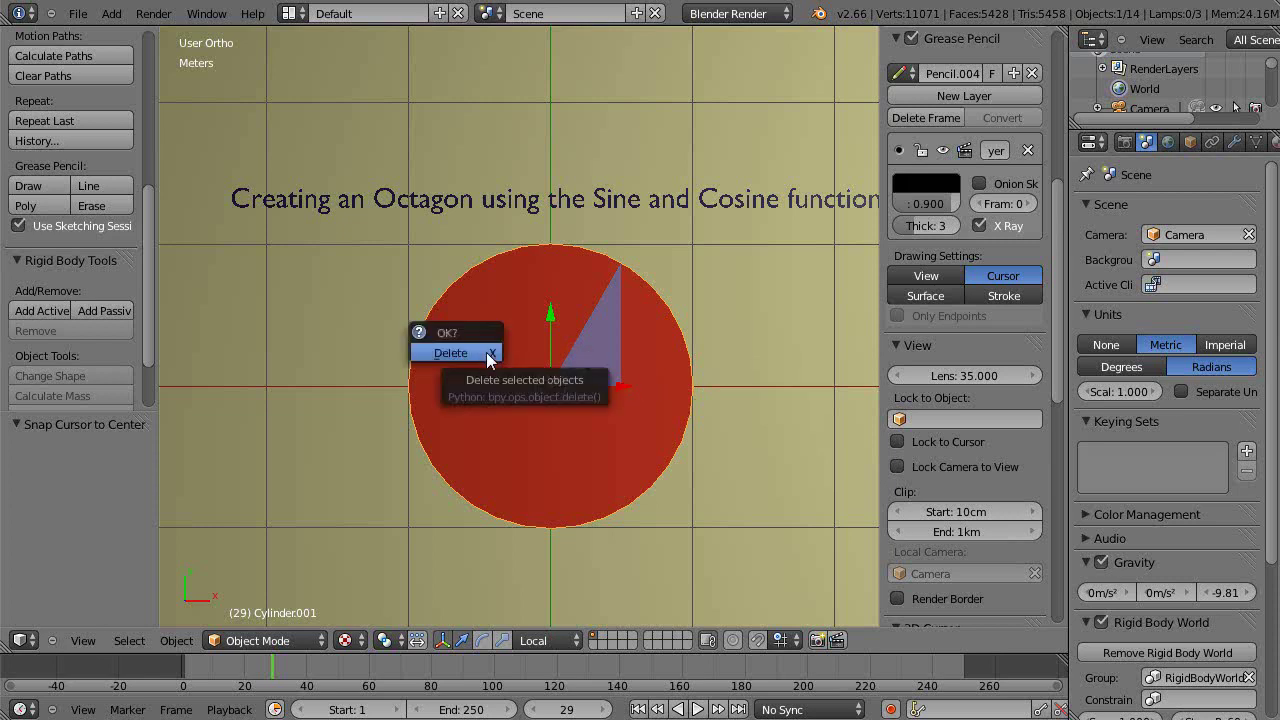
click(484, 354)
- Add a new plane at the origin and assign it the red Material.002
key(shift+a)
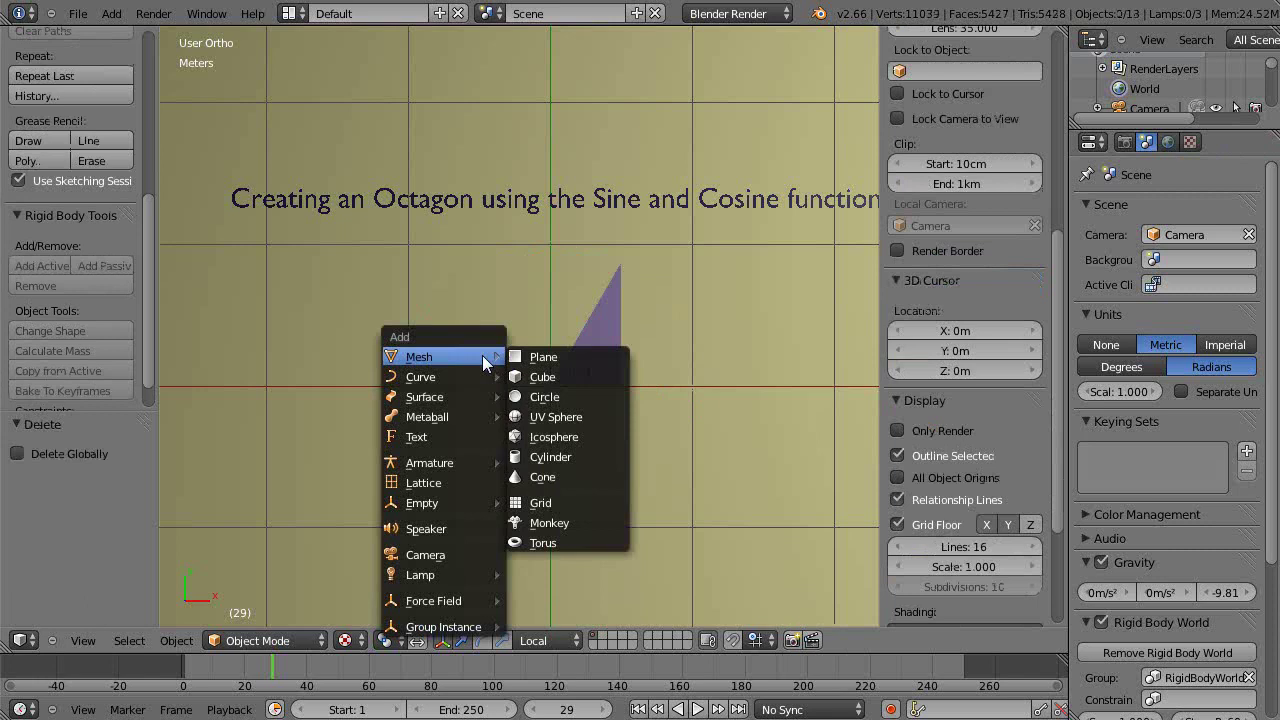
click(546, 356)
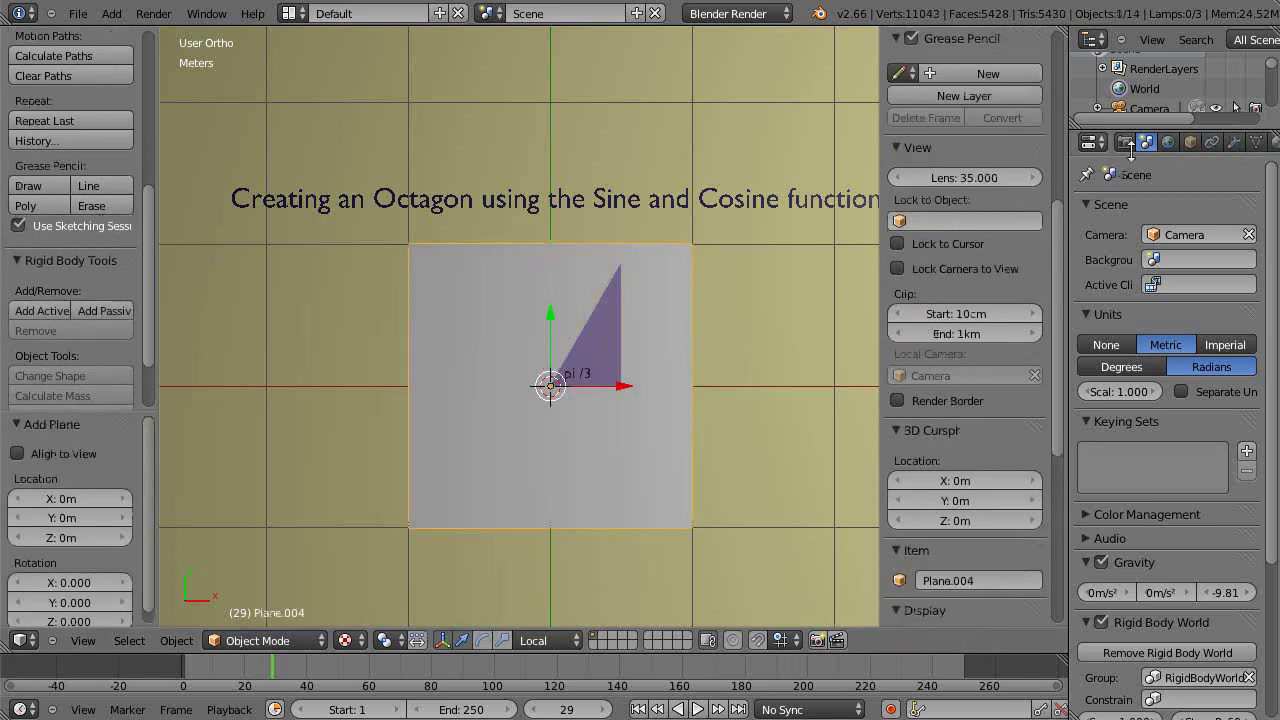
click(1275, 143)
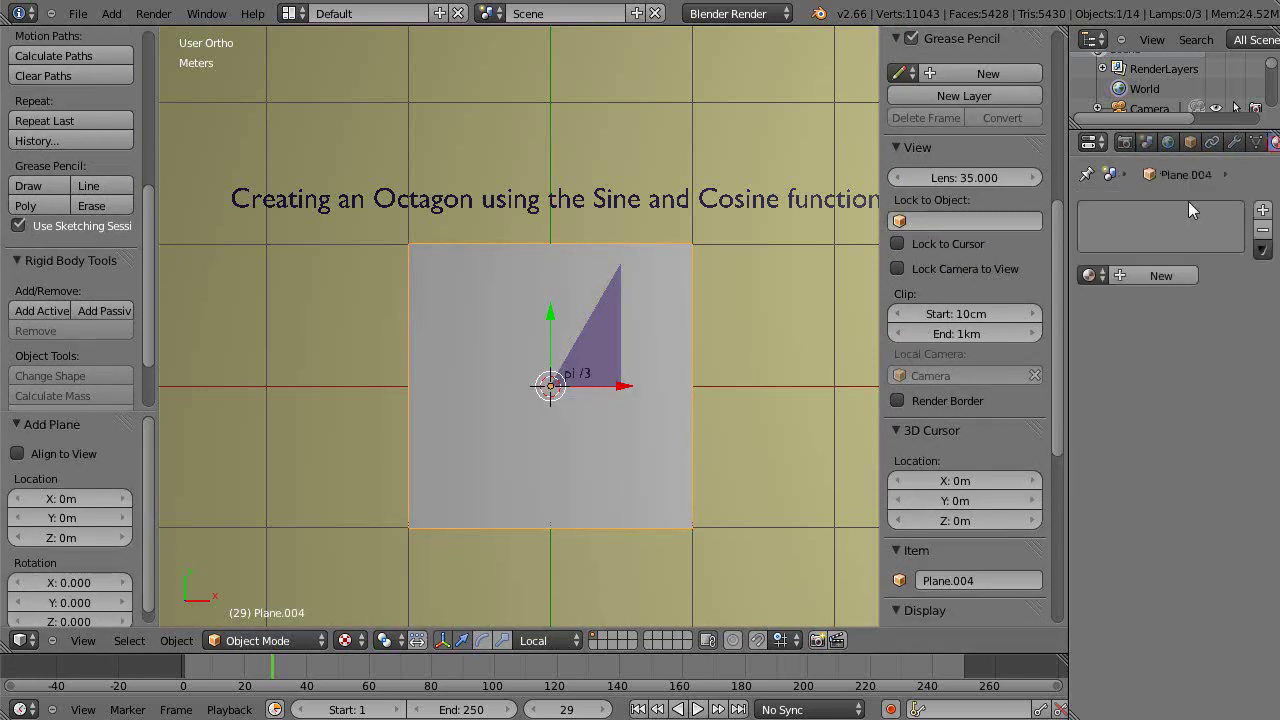
click(1090, 275)
click(981, 347)
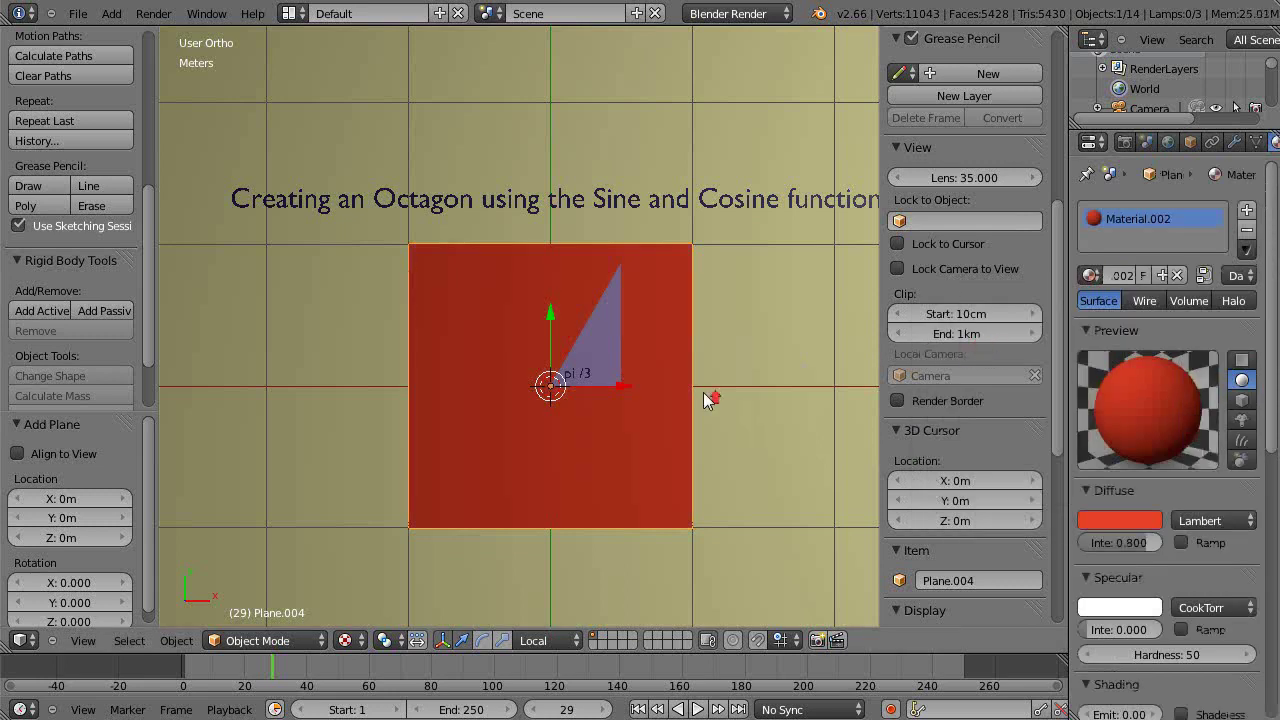
scroll(710, 394, up, 1)
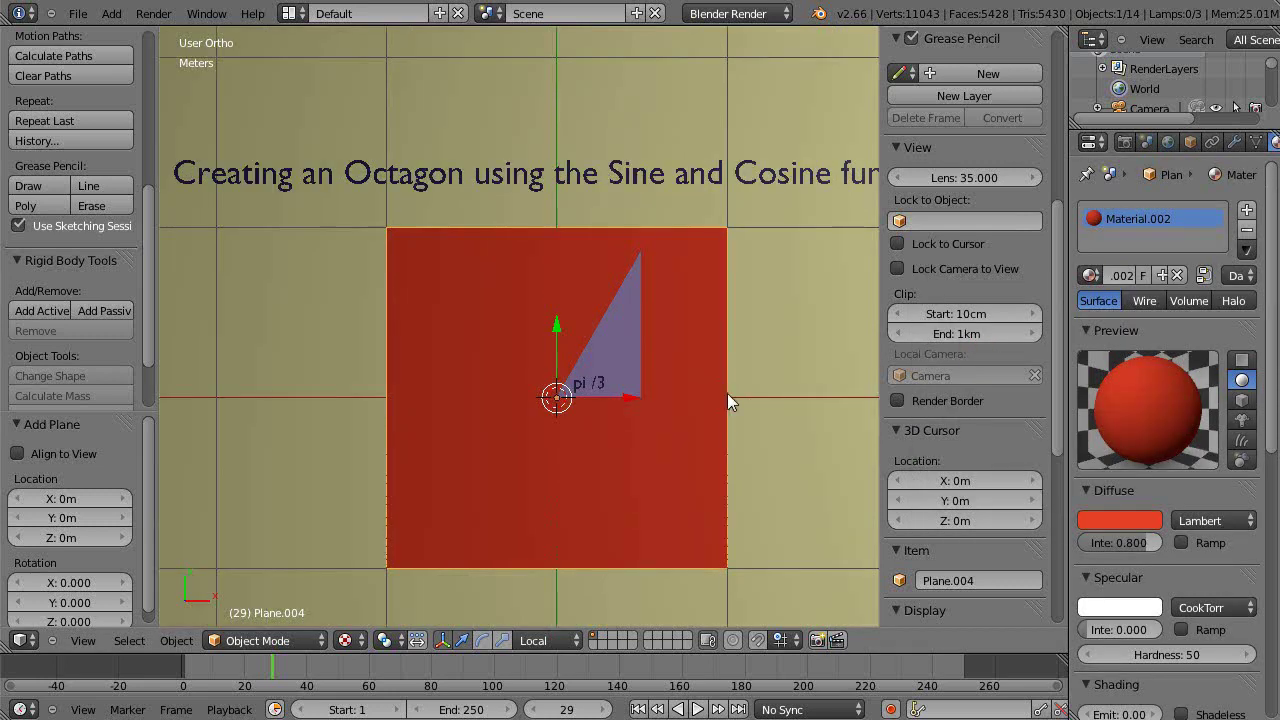
- Subdivide the plane's mesh into four faces in Edit Mode
key(Tab)
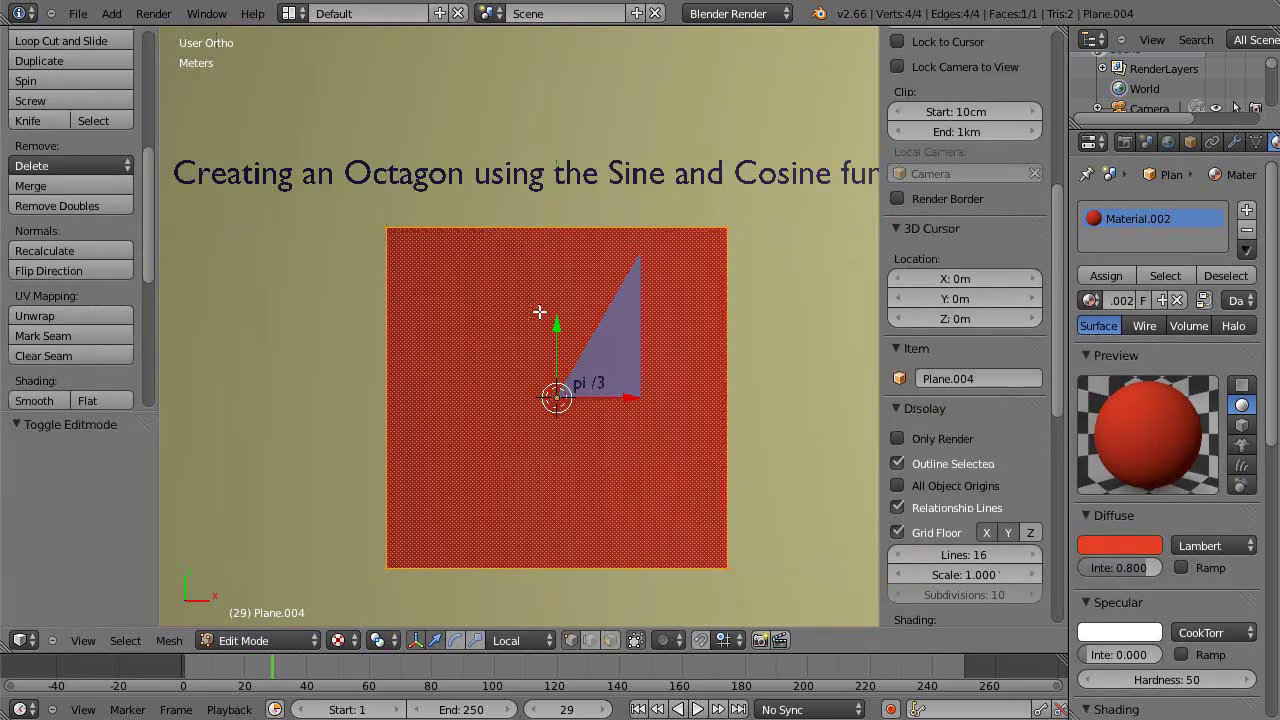
key(w)
click(510, 284)
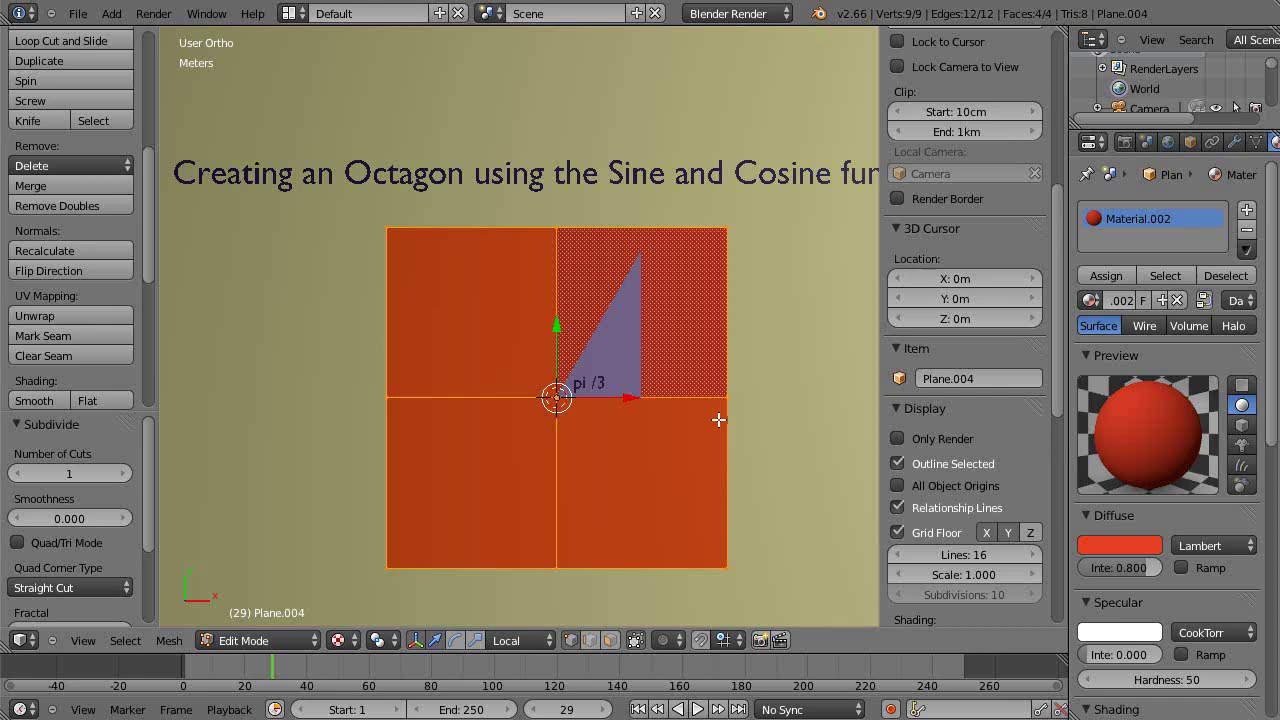
key(Tab)
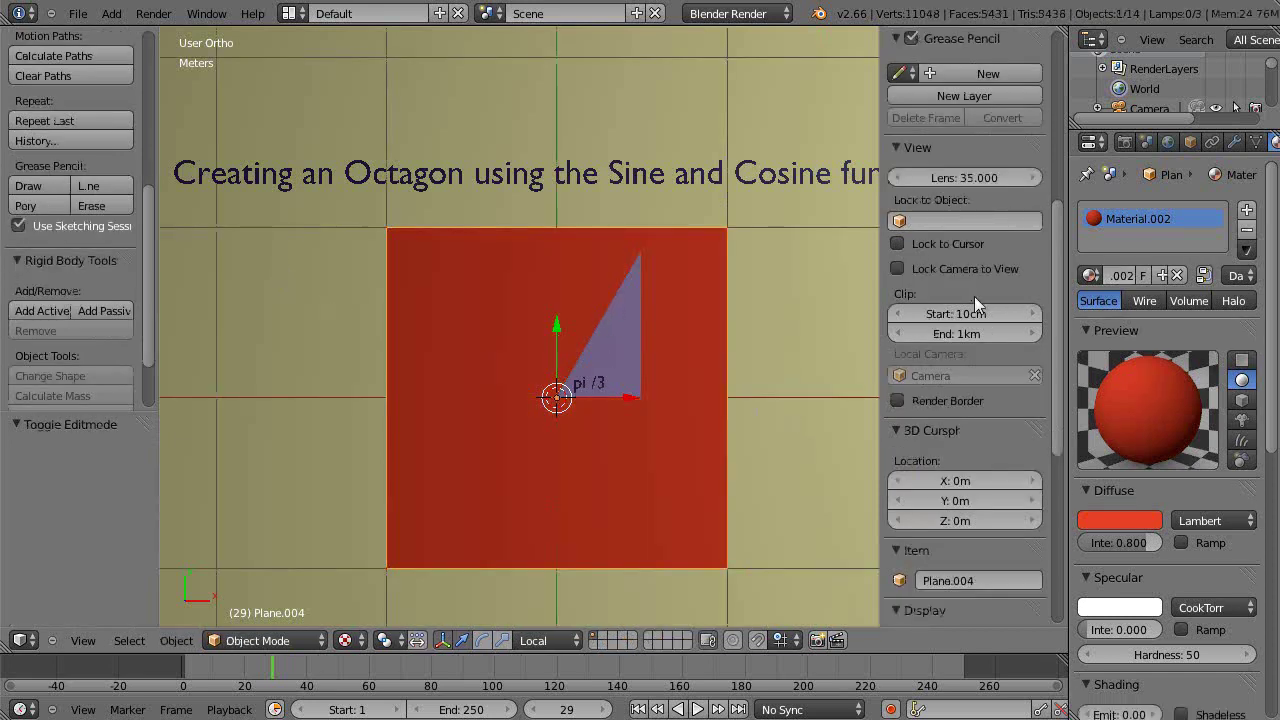
scroll(974, 296, up, 10)
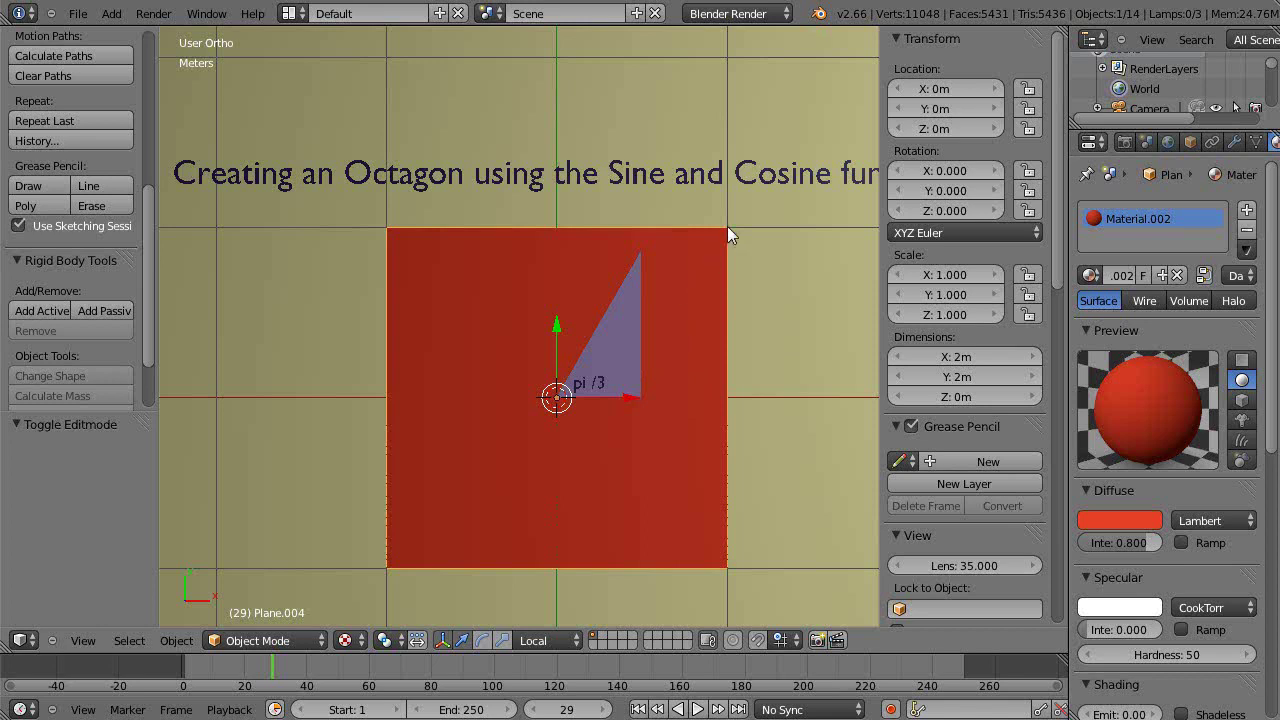
key(Tab)
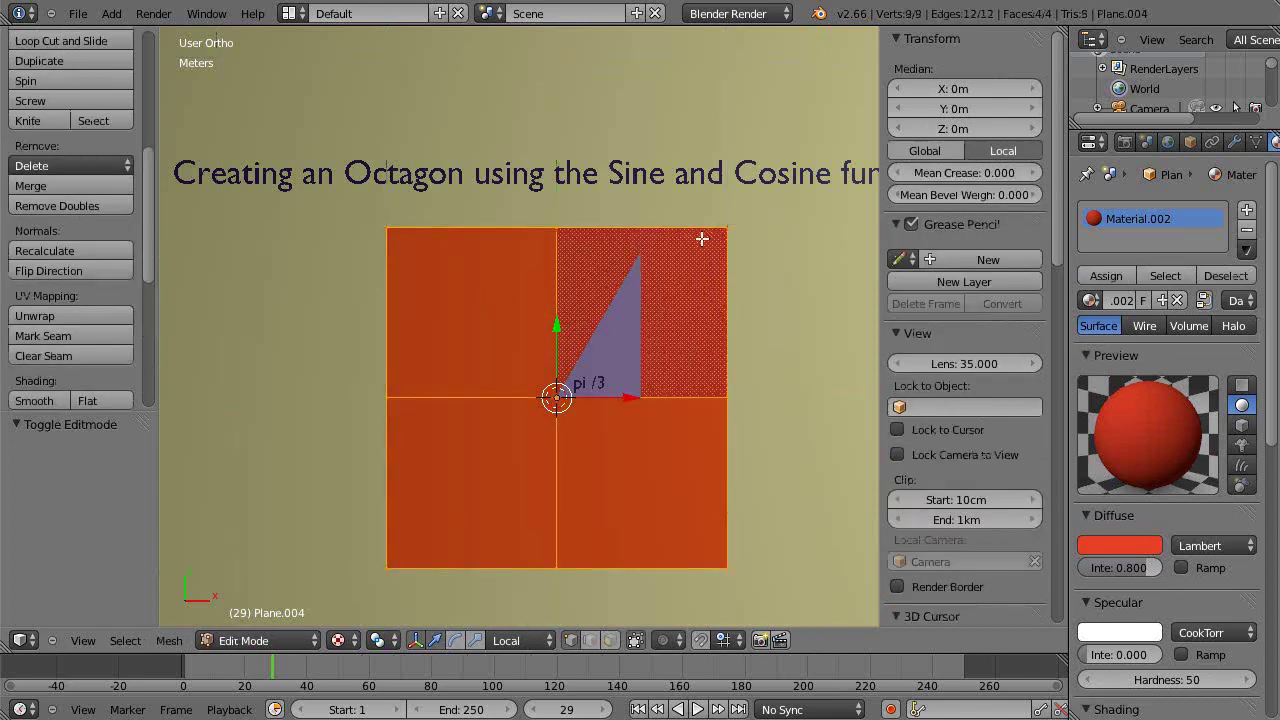
- Move the top-right vertex to X cos(pi / 4), Y sin(pi / 4), both 70.7107cm
right_click(725, 228)
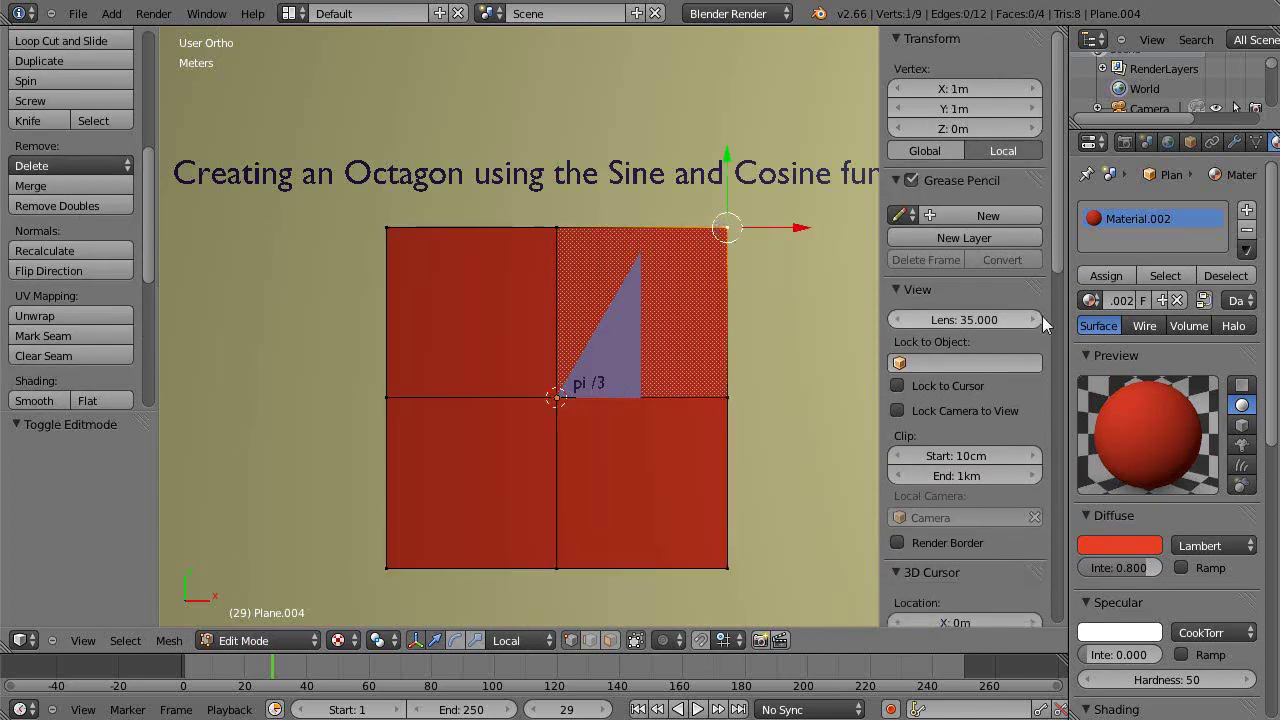
click(1058, 253)
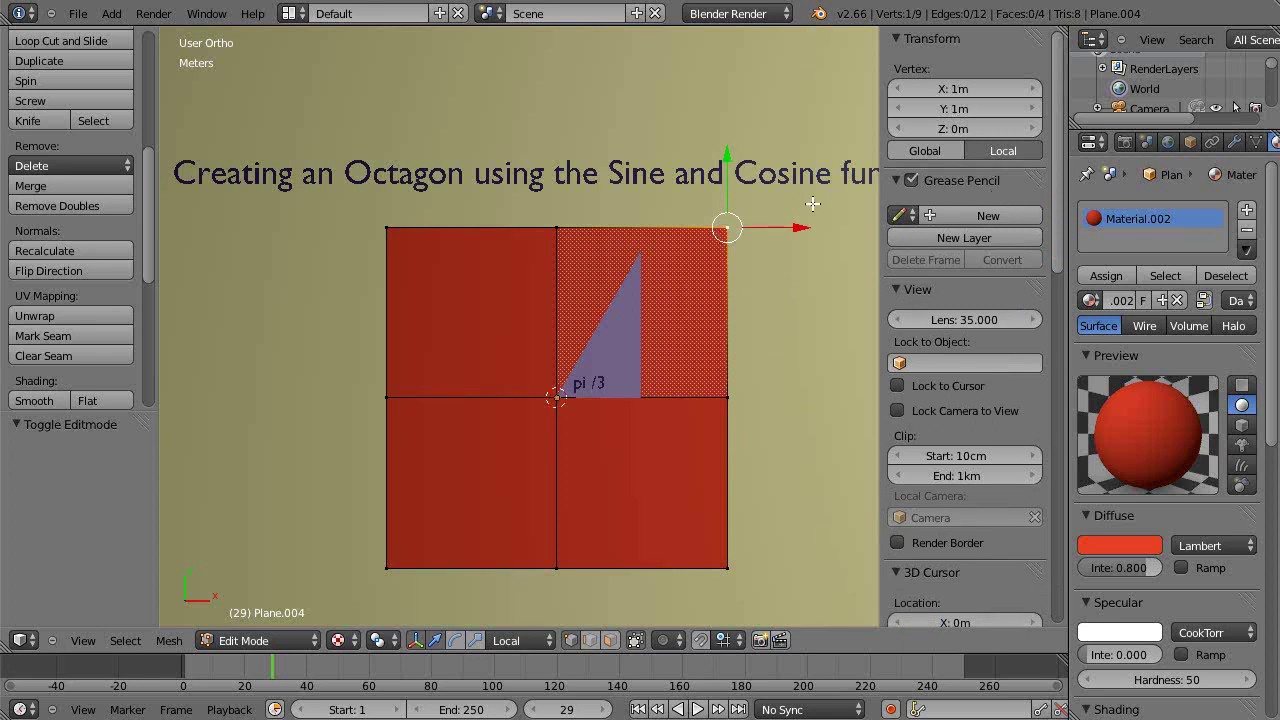
click(954, 88)
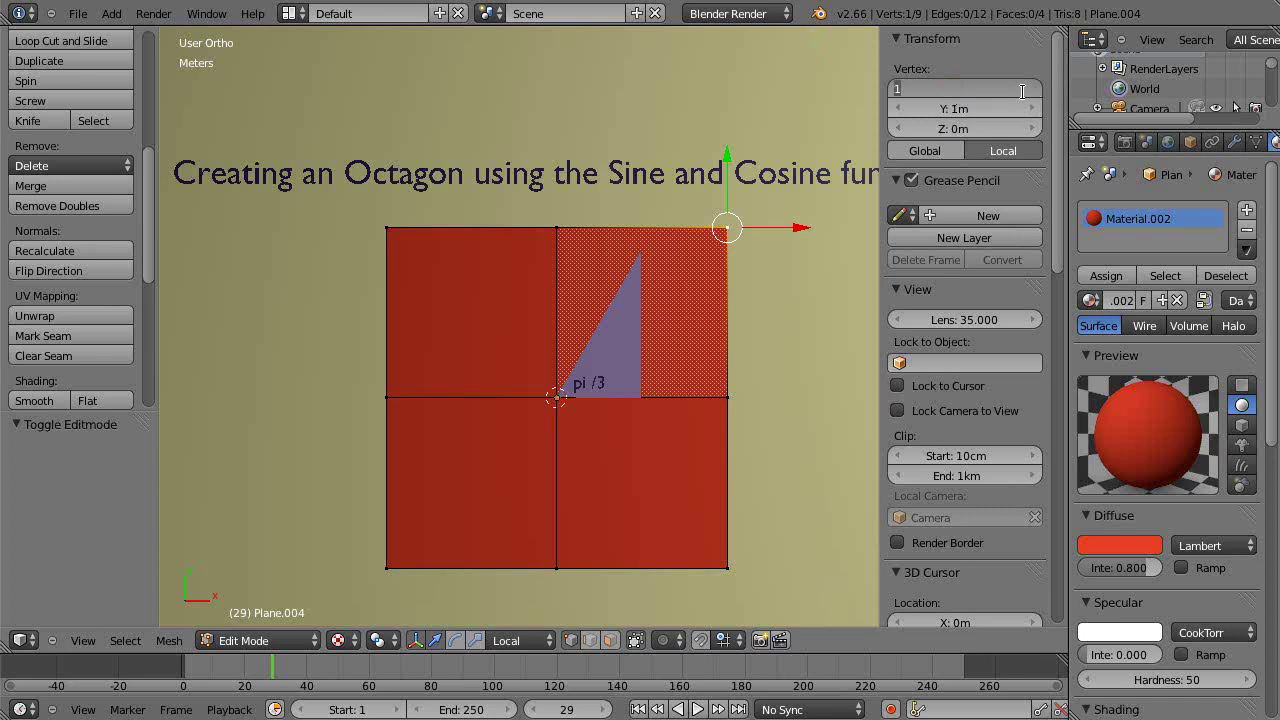
text(cos(pi / 4))
key(Return)
click(955, 106)
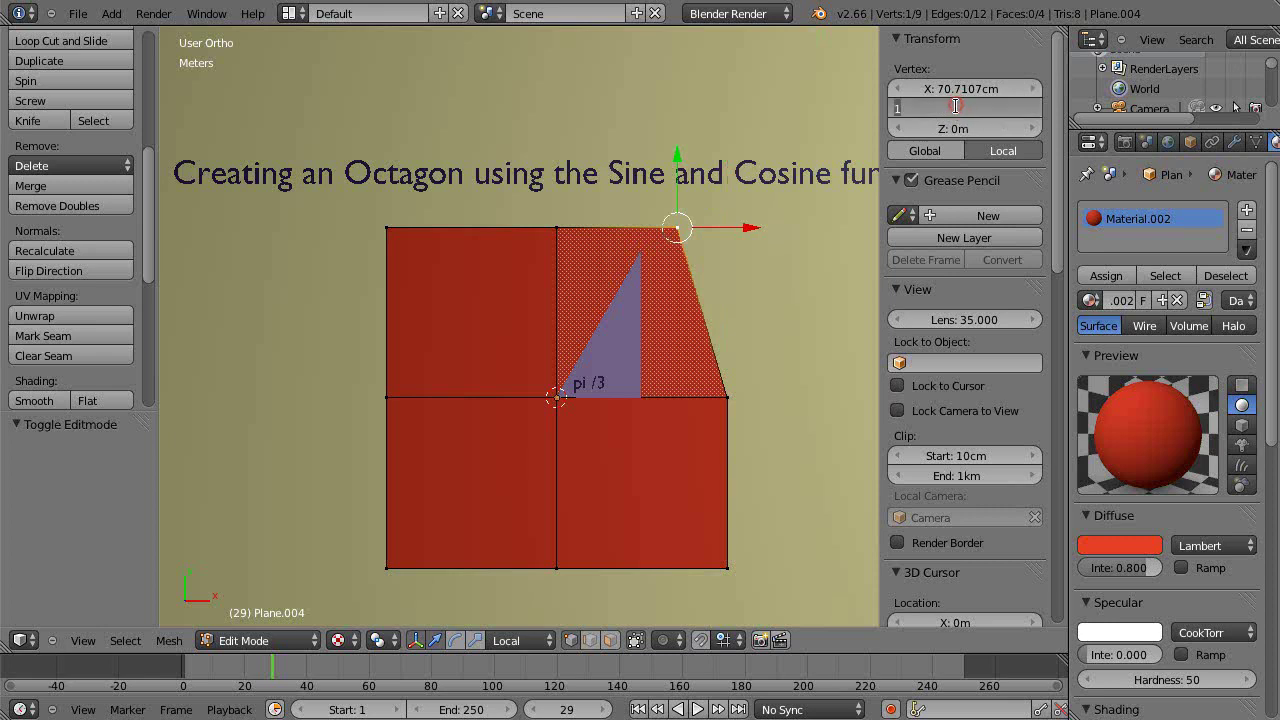
text(sin(pi / 4))
key(Return)
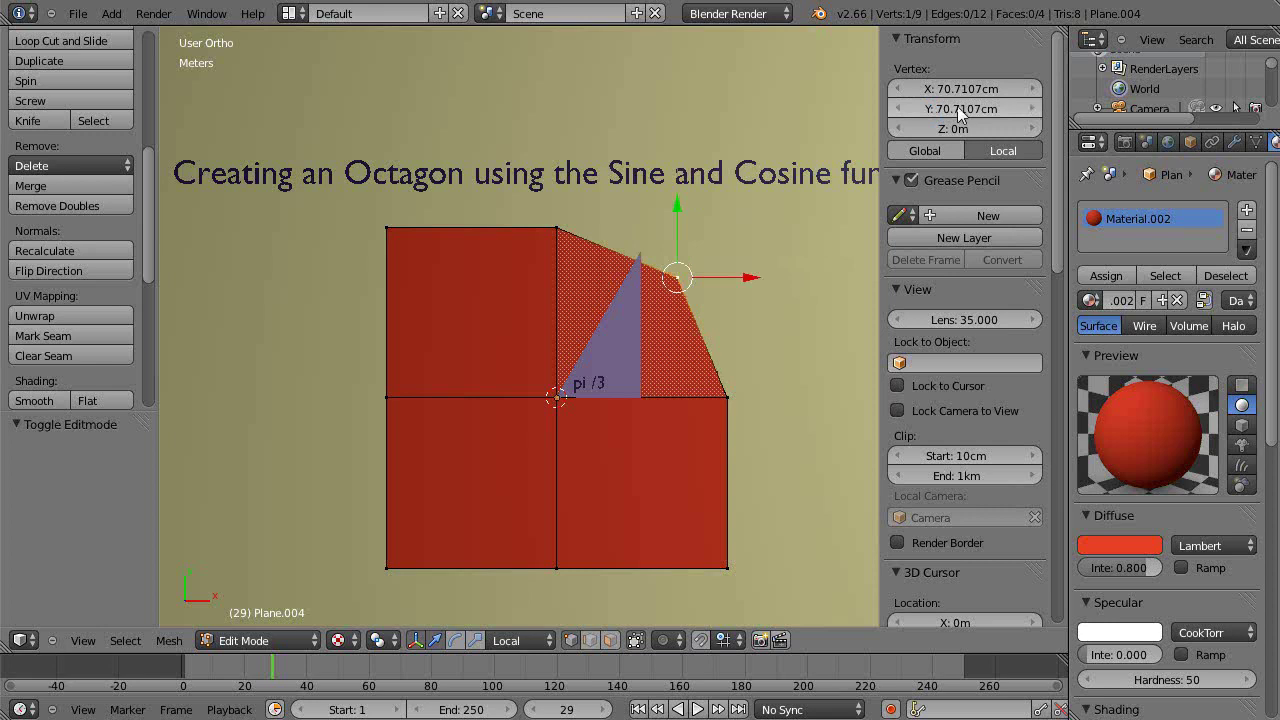
- Move the top-left vertex to X cos(.75*pi), Y sin(.75*pi): -70.7107cm, 70.7107cm
right_click(387, 229)
click(991, 90)
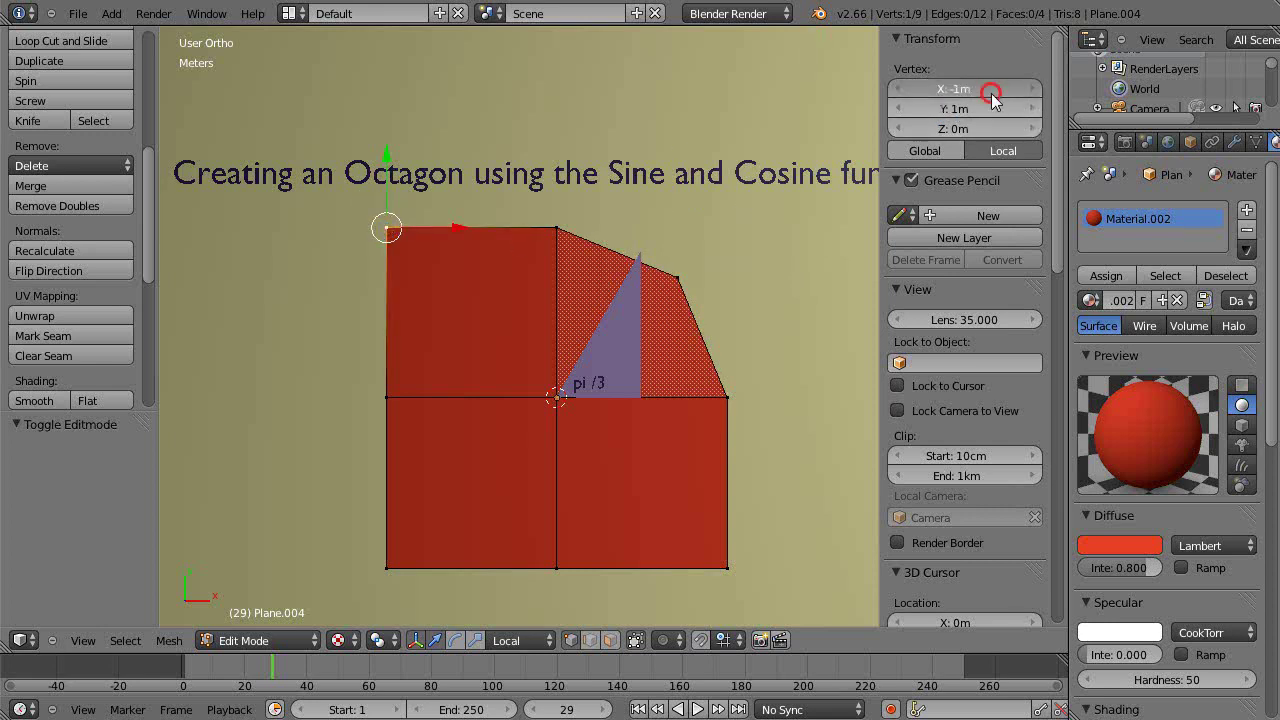
text(cos(.75*)
key(BackSpace)
text(* pi))
key(Return)
click(953, 108)
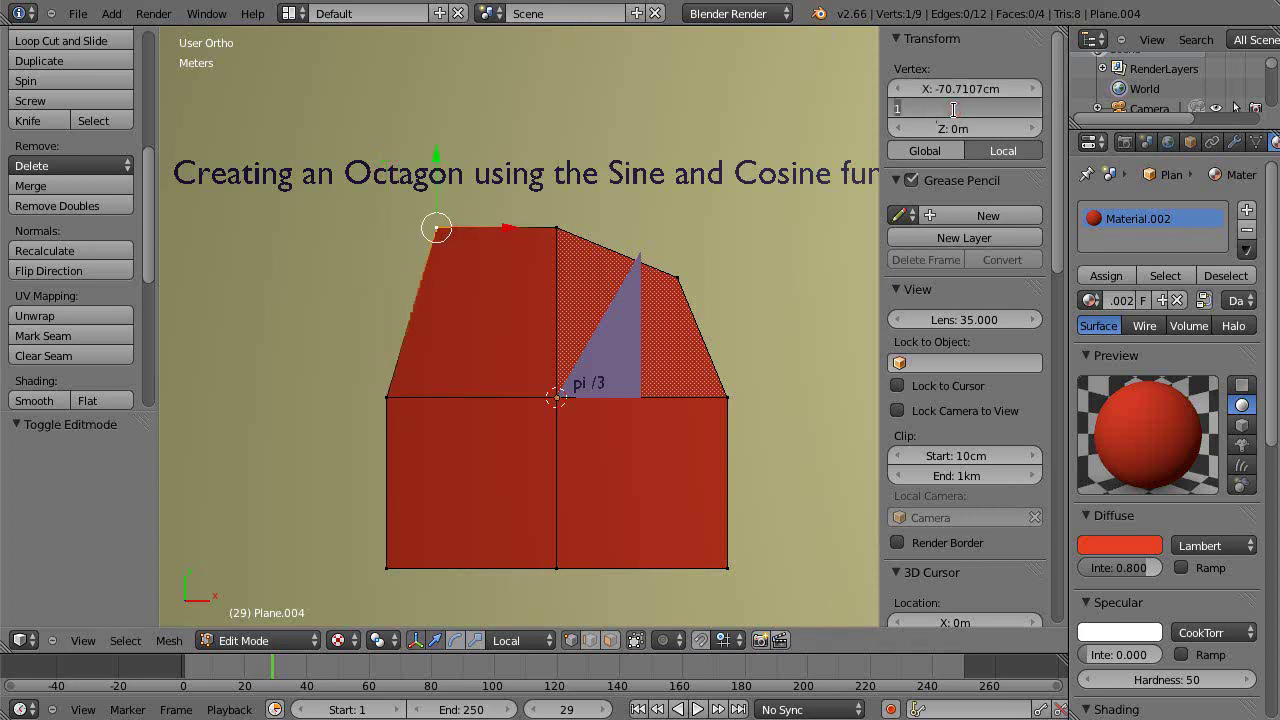
text(sin(.75*pi))
key(Return)
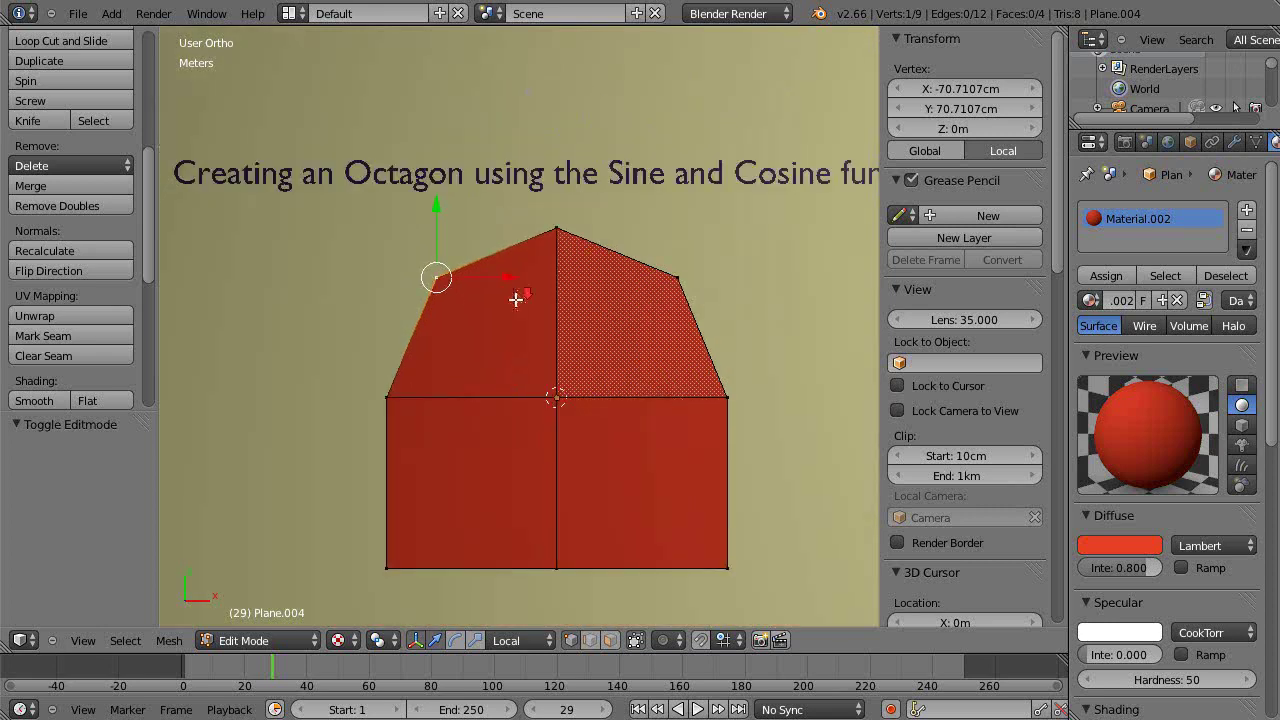
- Recentre the view, heighten the bottom timeline area and bring up its editor types
scroll(520, 296, down, 1)
shift+middle_drag(595, 290, 551, 298)
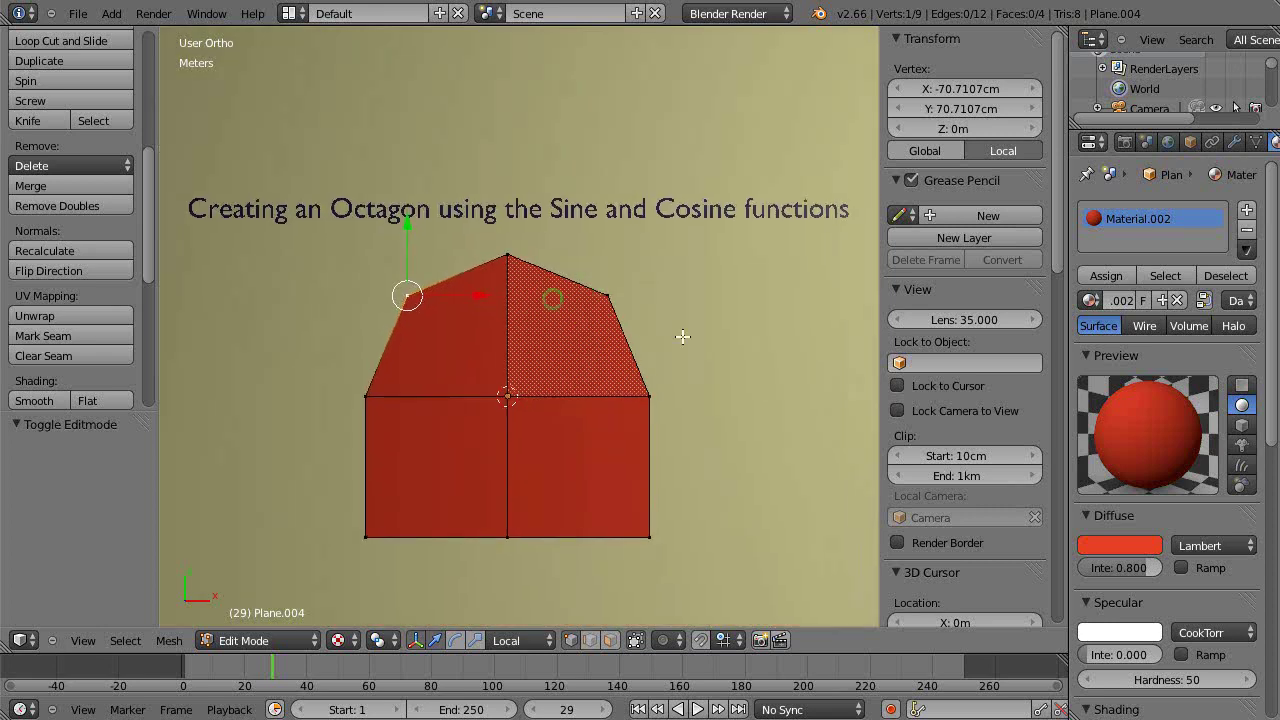
scroll(534, 468, down, 1)
scroll(534, 468, up, 2)
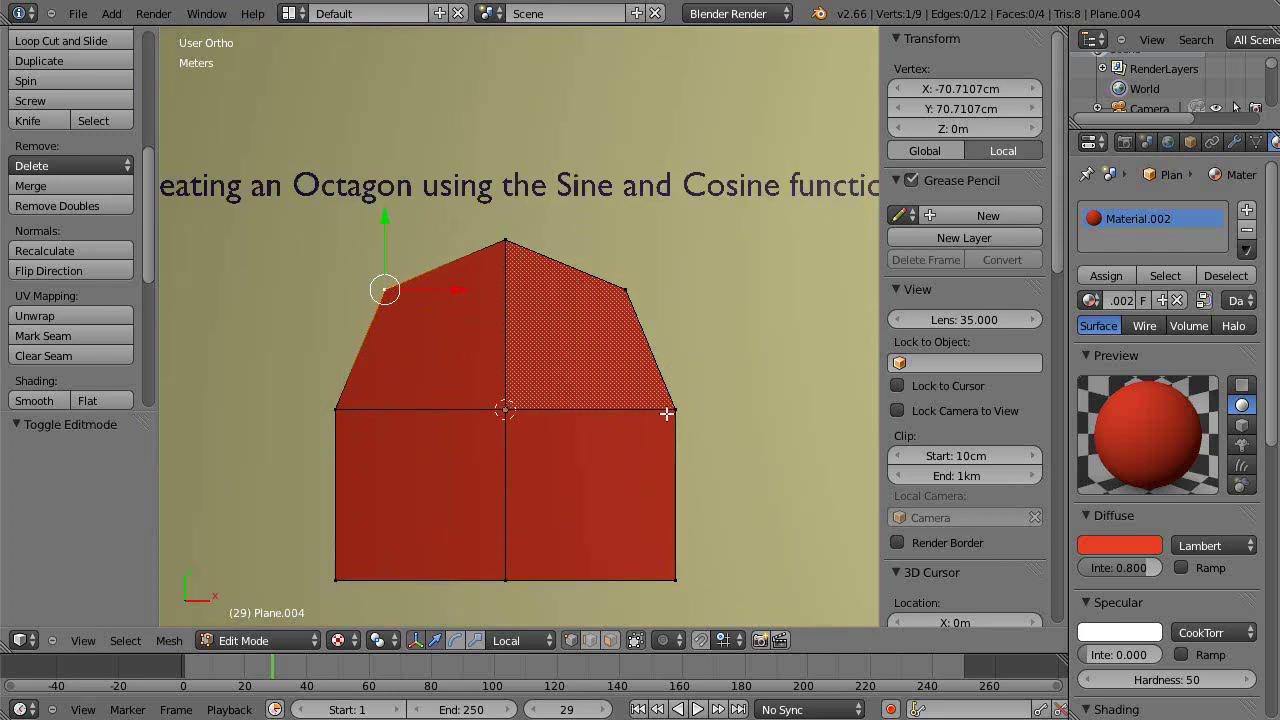
scroll(669, 411, down, 2)
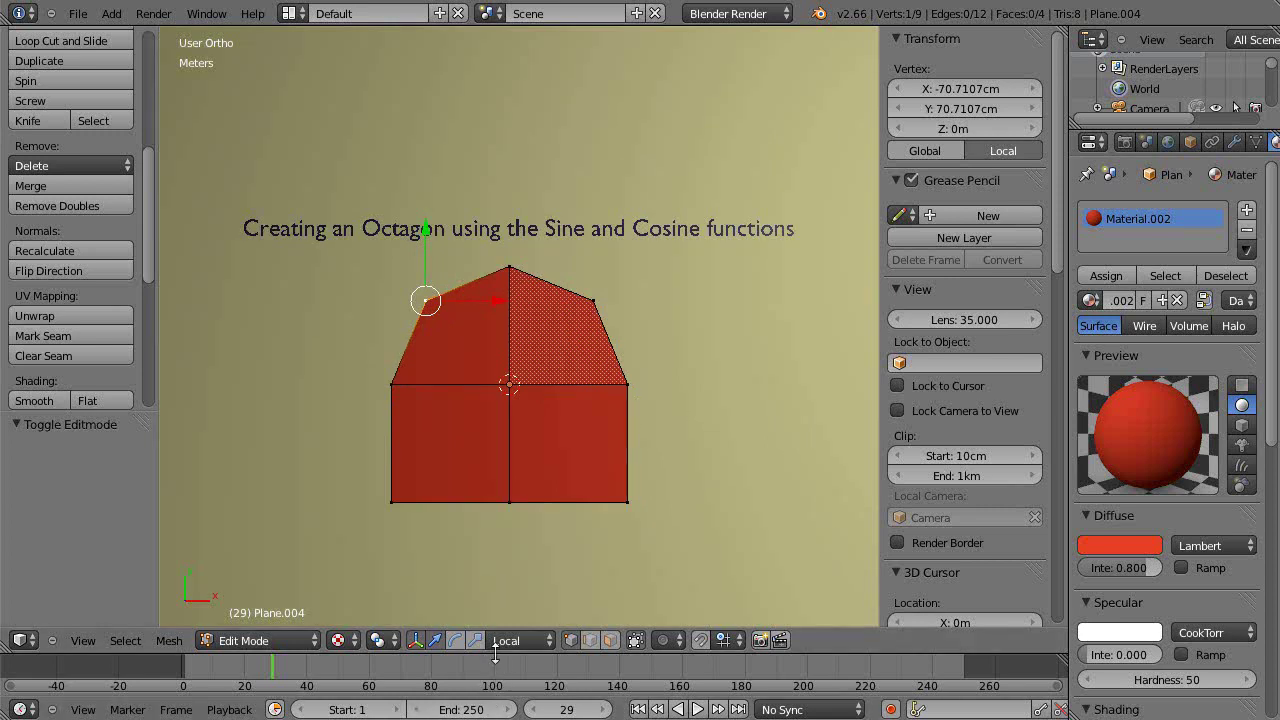
drag(495, 654, 495, 598)
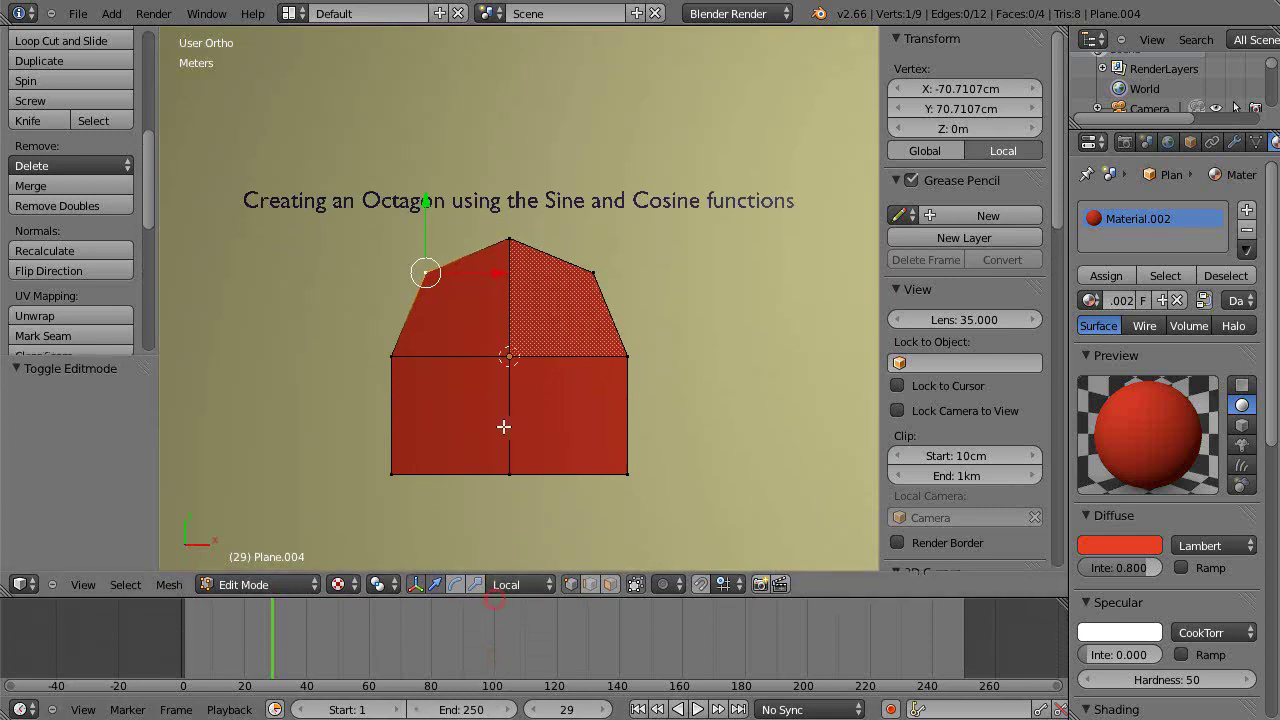
click(20, 709)
- Switch the bottom area to the Python Console and define tau = 2* pi
click(51, 340)
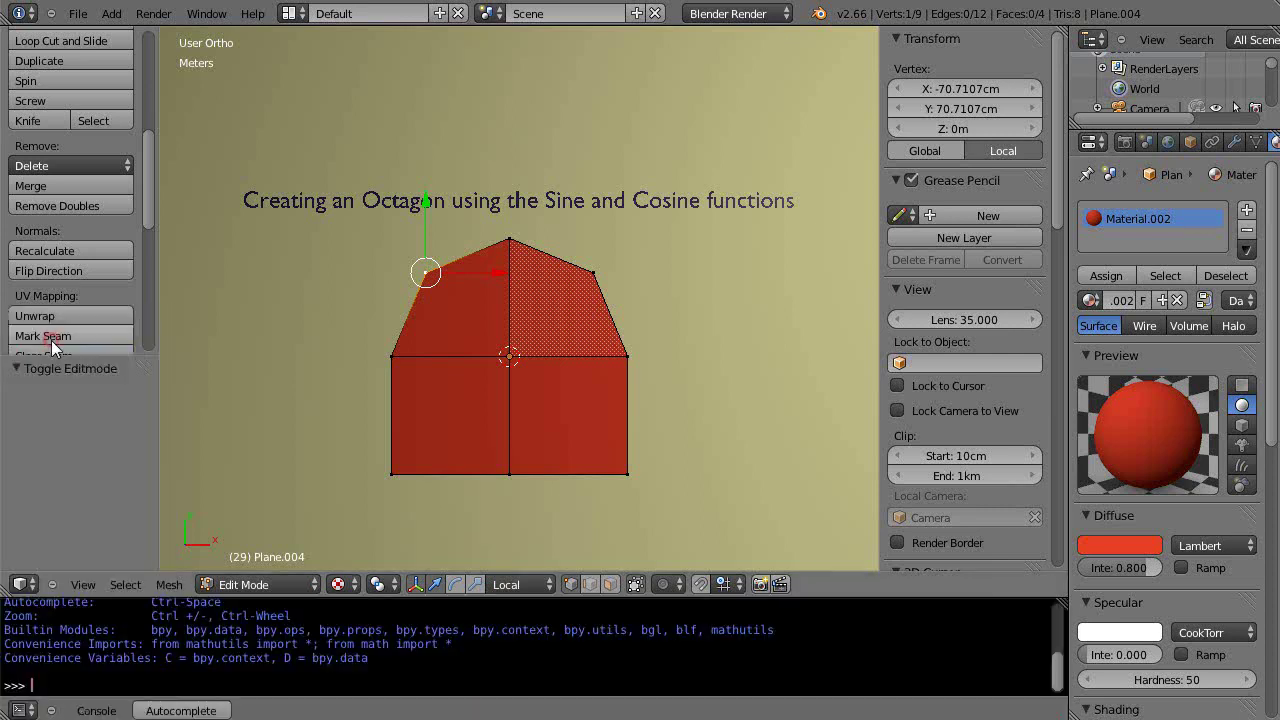
scroll(531, 430, up, 1)
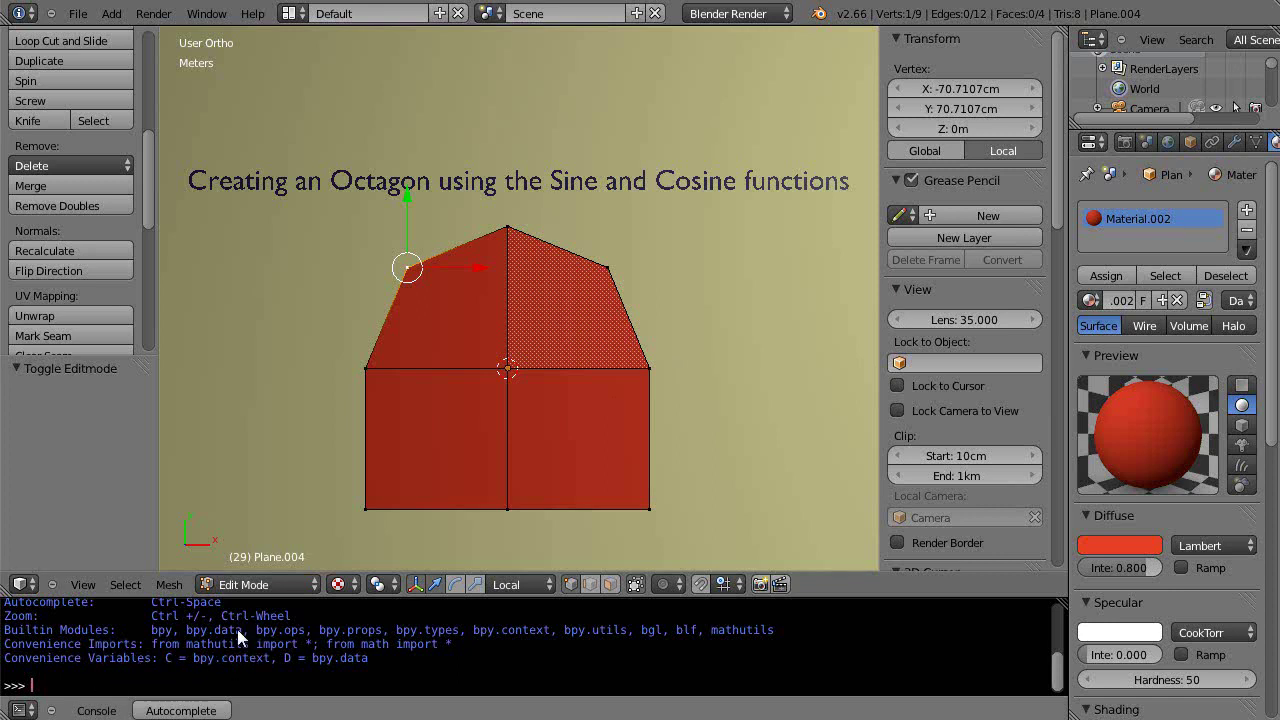
text(tau = 2* pi)
key(Return)
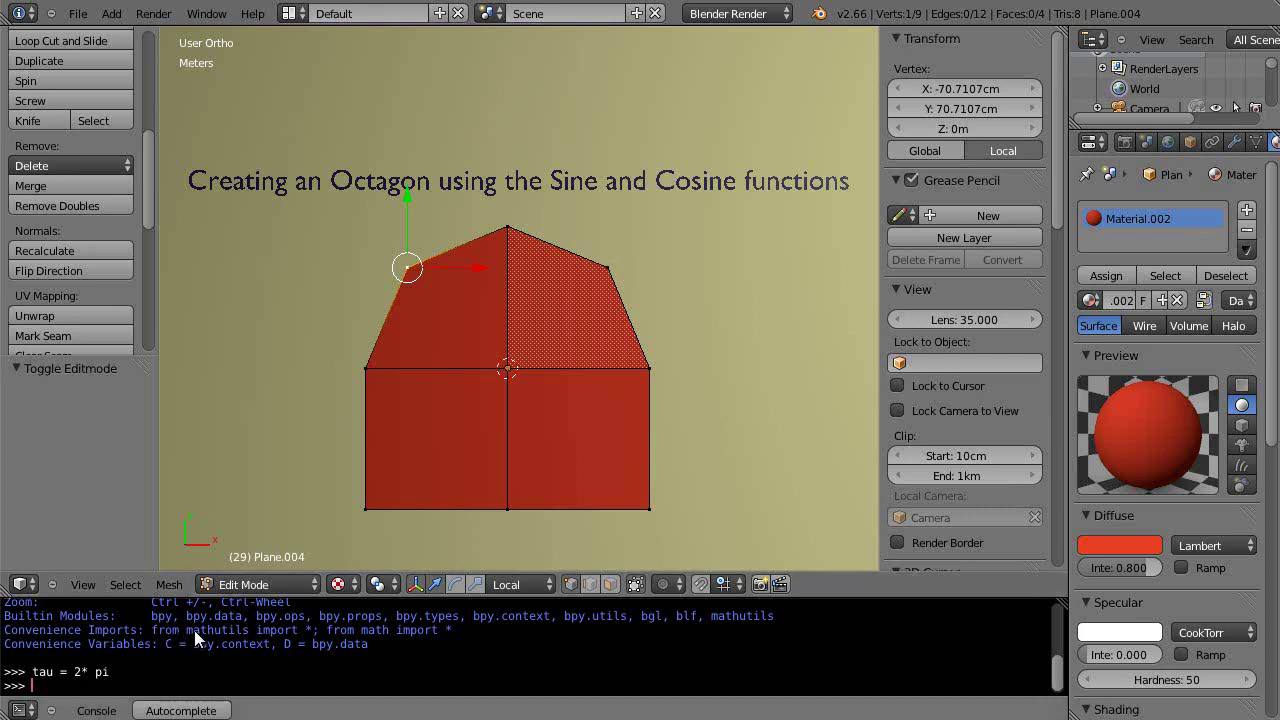
- Evaluate sin (tau / 8) in the console, returning 0.7071067811865475
text(sin (tau / 8))
key(Return)
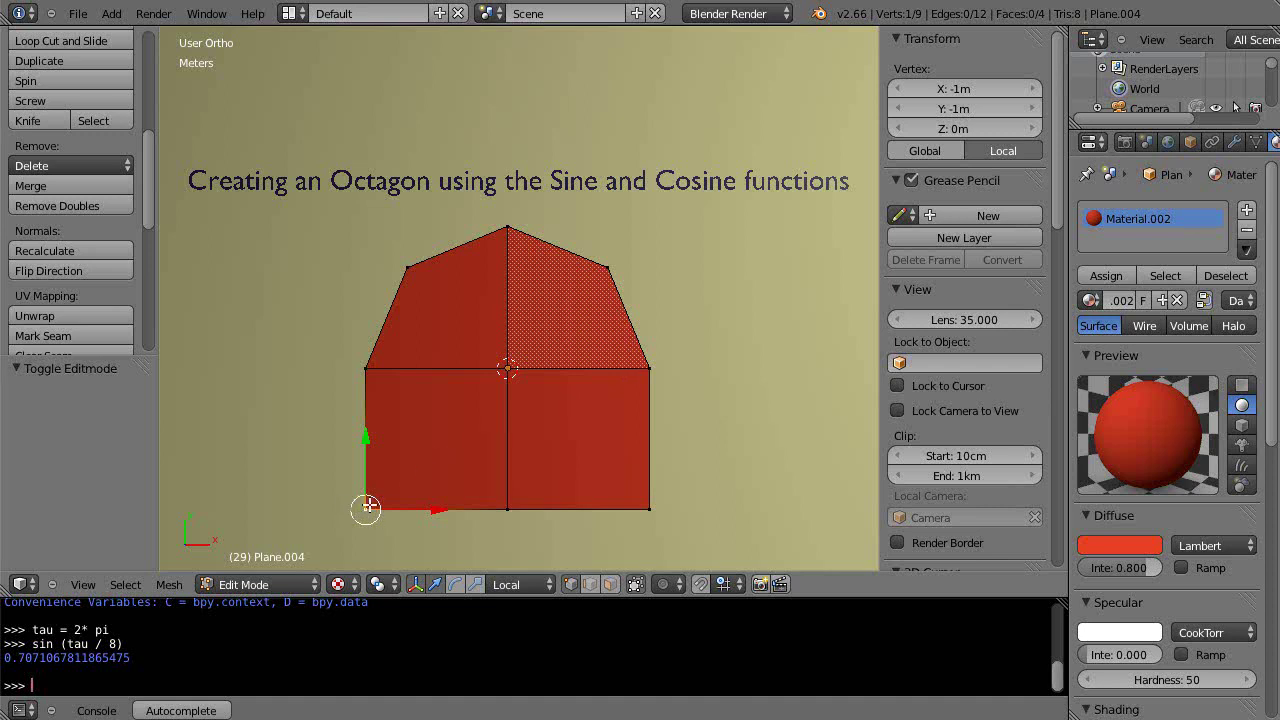
- Set the bottom-left vertex X by a cosine and Y to sin (5/4 * pi), both -70.7107cm
click(966, 88)
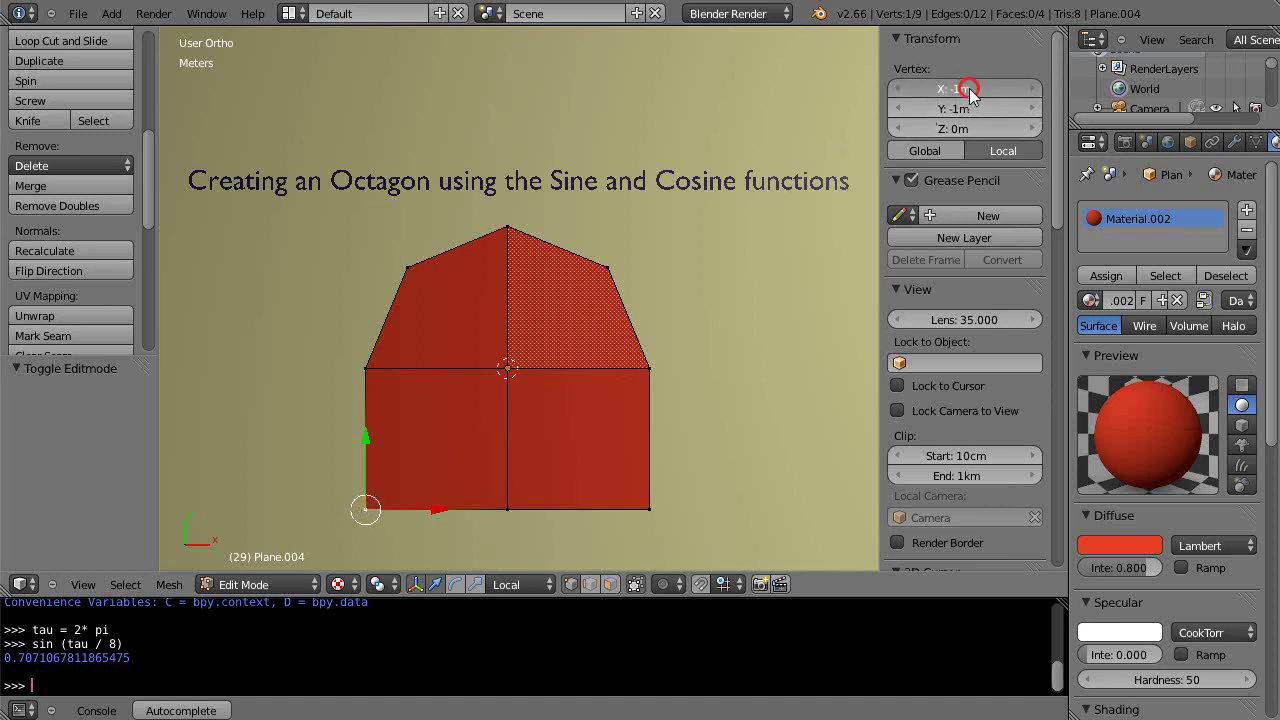
text(cos (5/4 * pi)
key(Return)
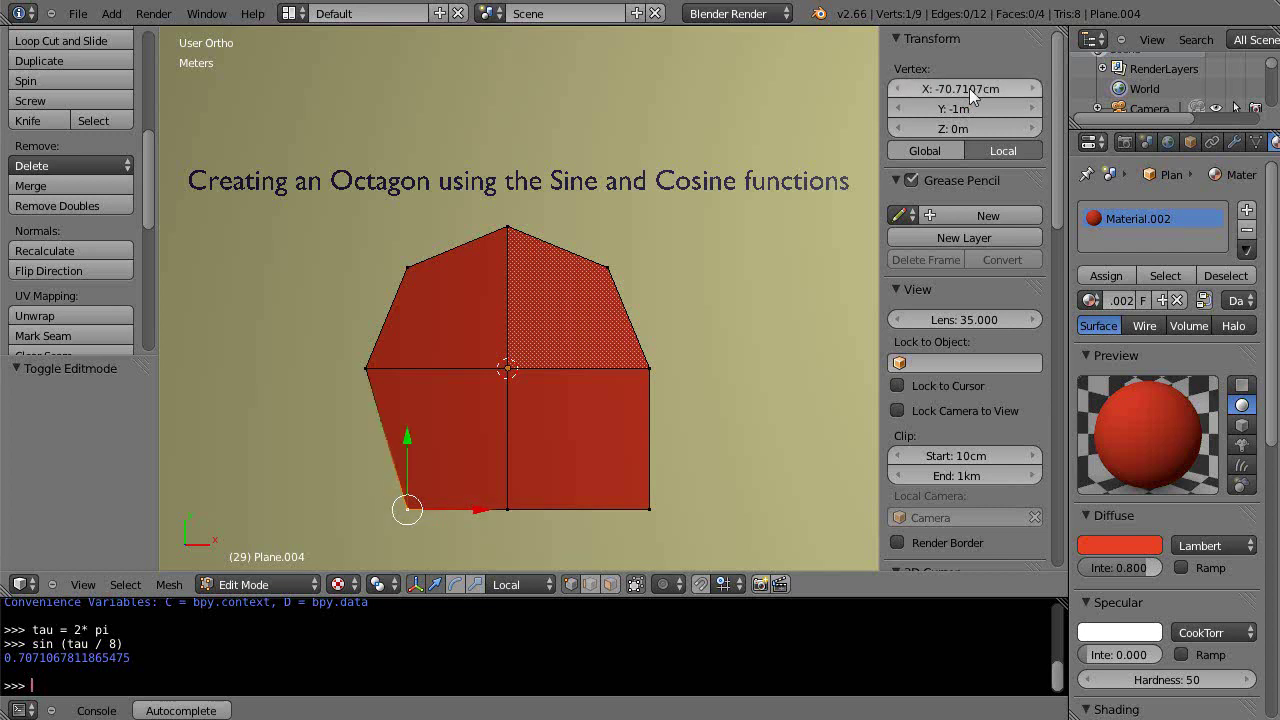
click(965, 108)
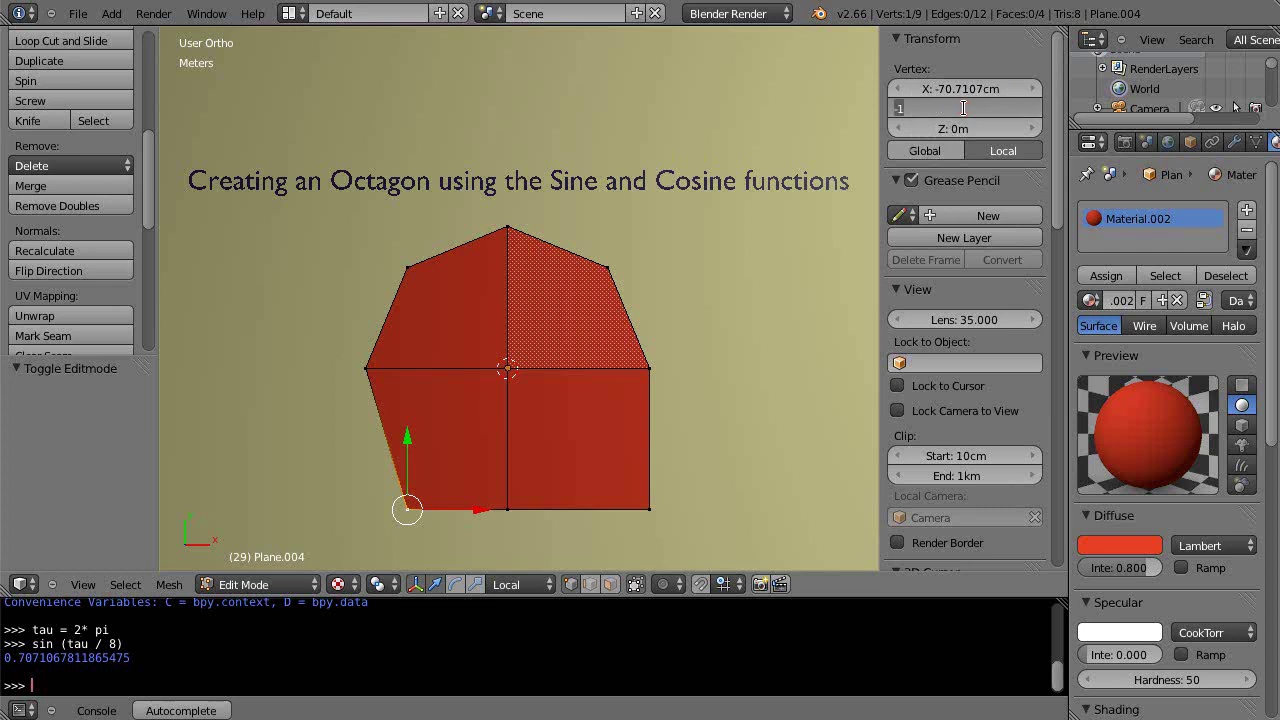
text(sin)
text((5/4 * pi))
key(Return)
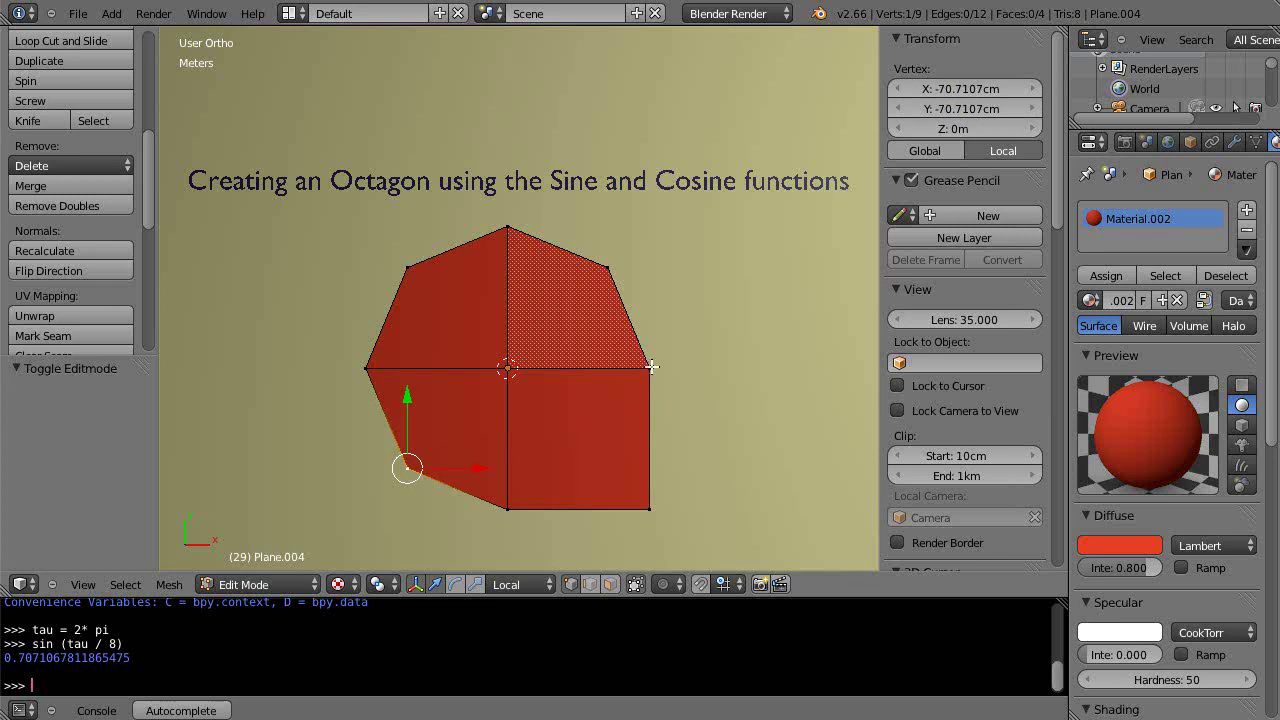
- Re-enter the lower-left vertex X as cos (-.75 * pi), still -70.7107cm
click(654, 459)
click(963, 88)
text(cos (-.75 * p)
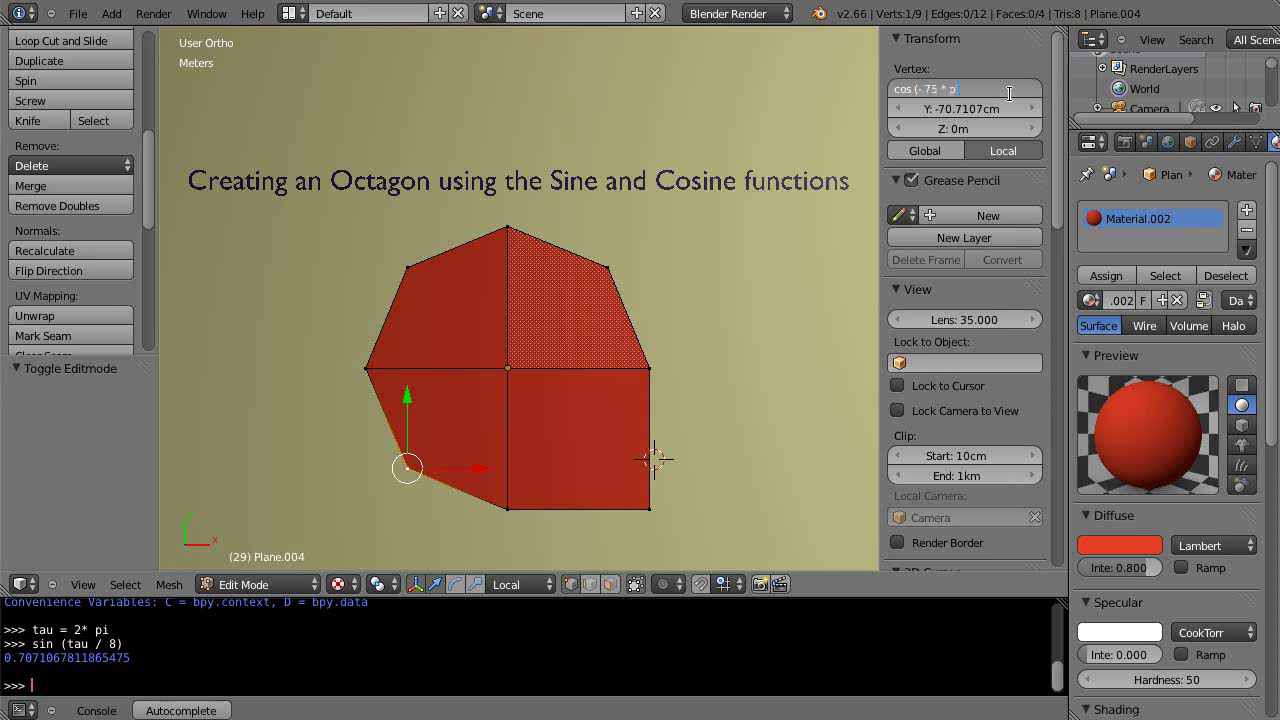
text(i))
key(Return)
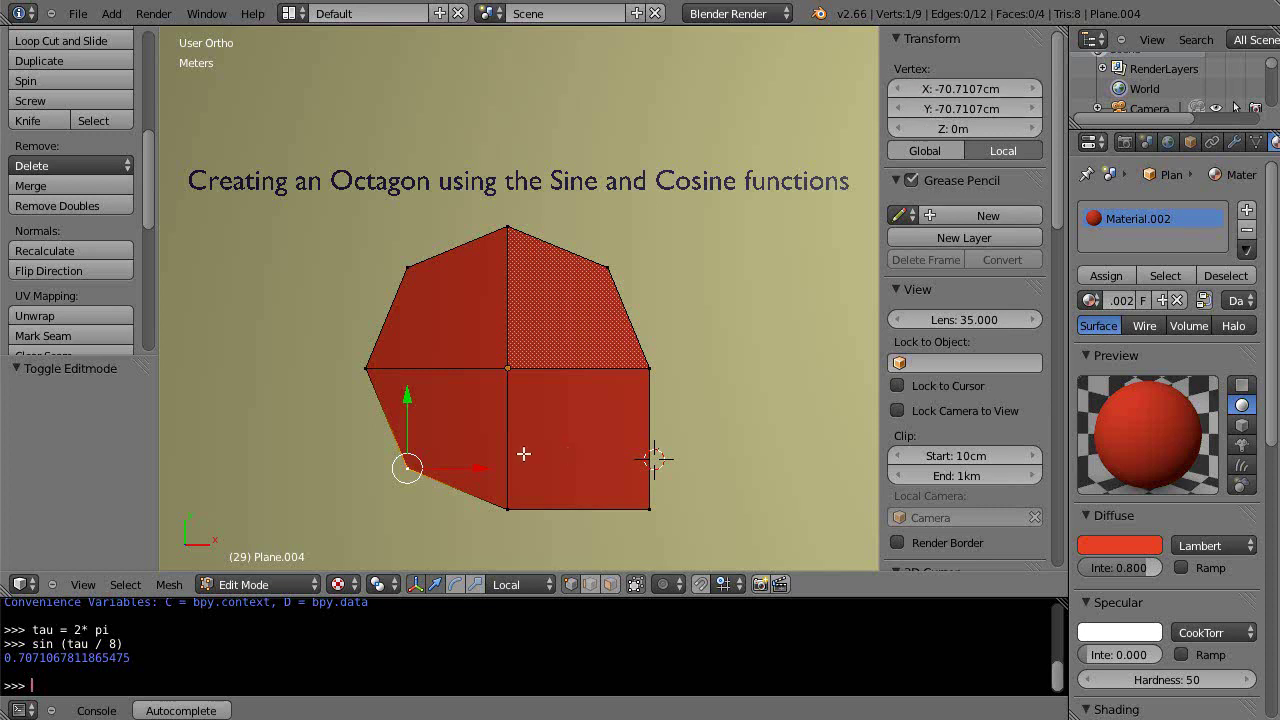
- Move the bottom-right vertex to cos(-pi/4), sin(-pi/4): X 70.7107cm, Y -70.7107cm
right_click(655, 510)
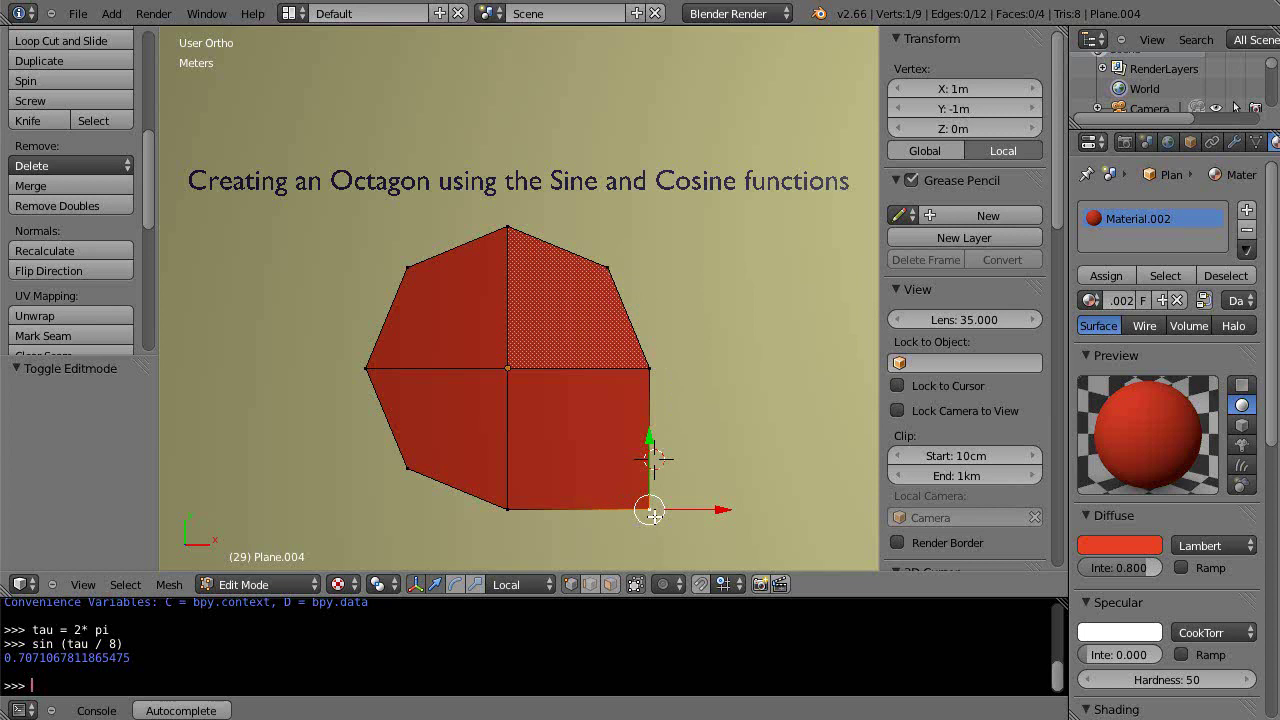
click(970, 90)
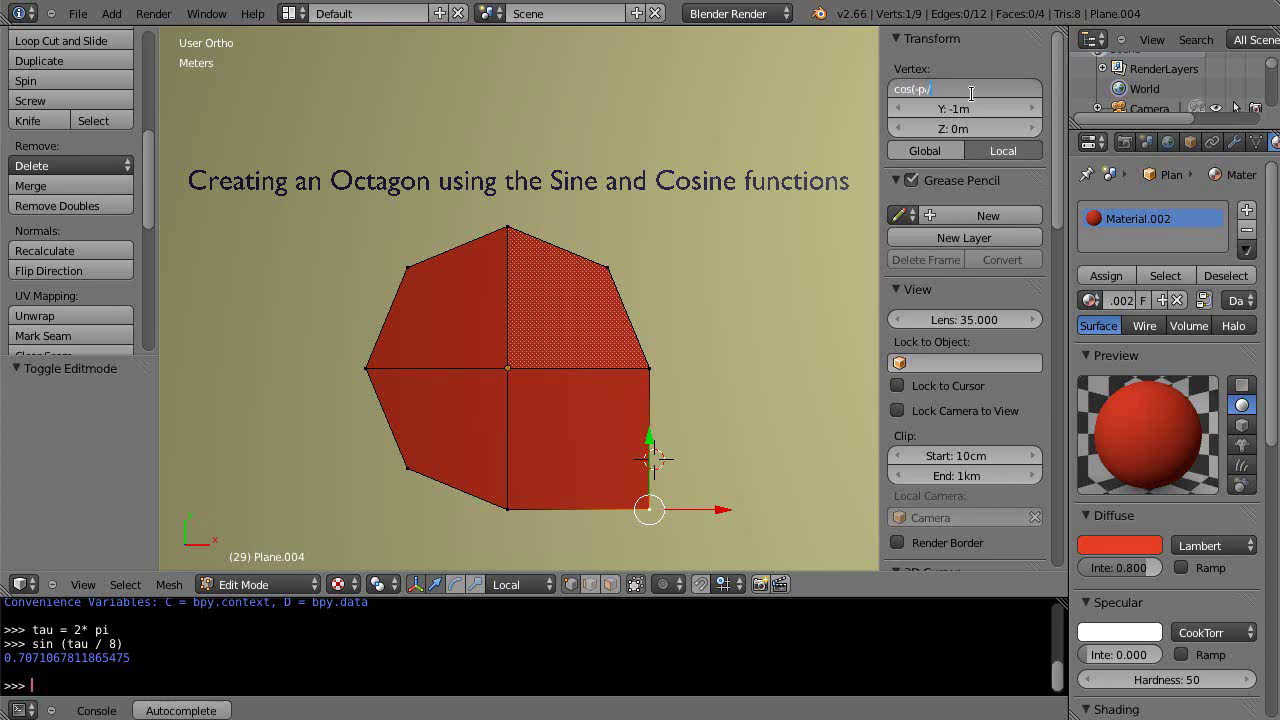
key(Return)
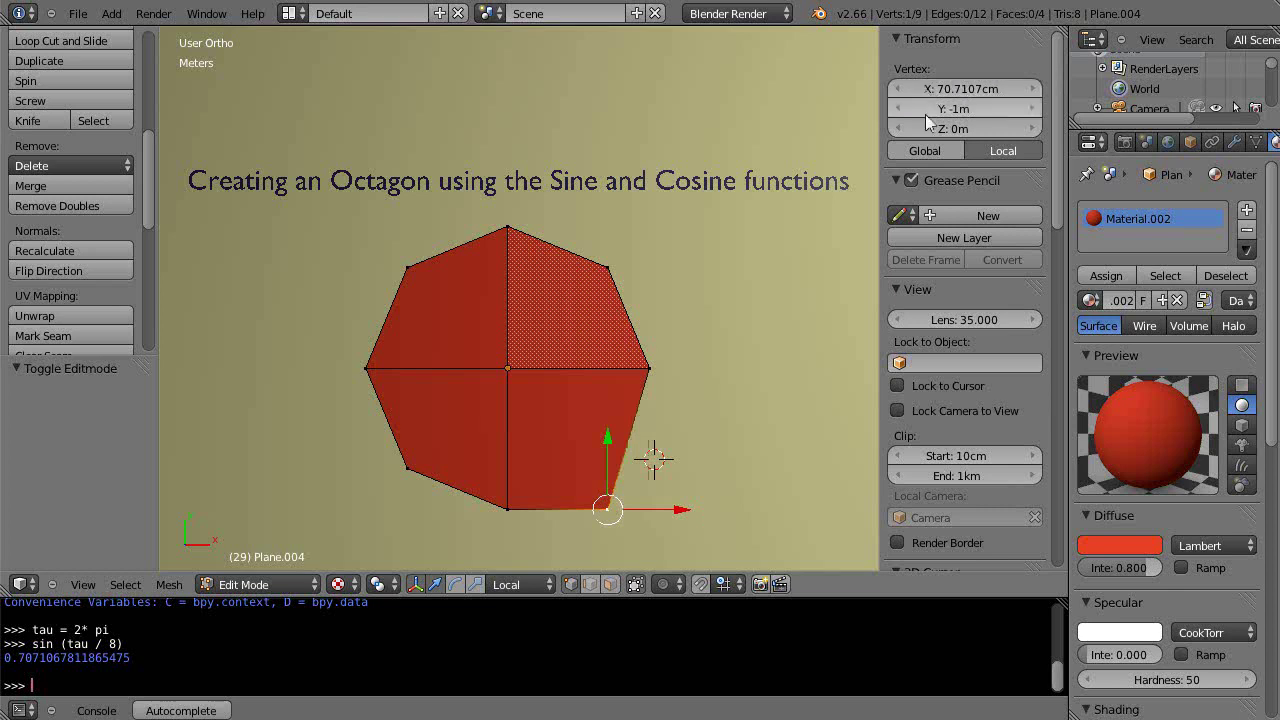
click(943, 111)
text(sin (- pi /4)
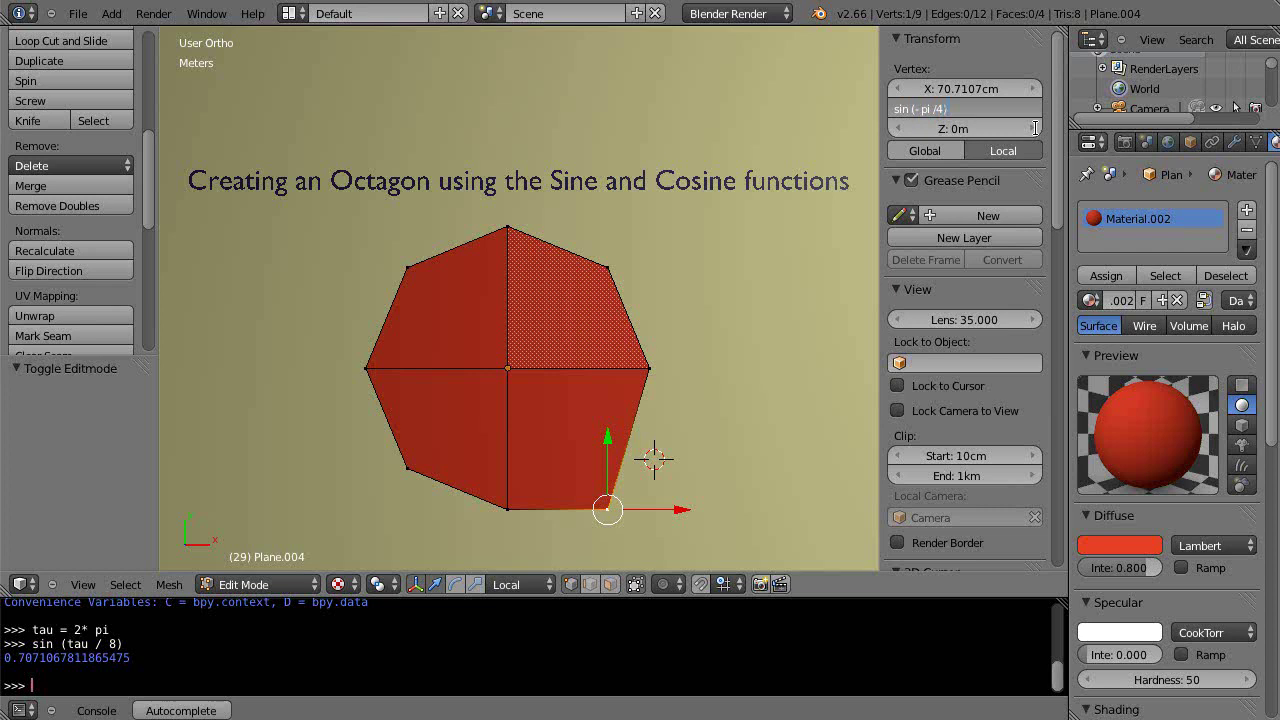
key(Return)
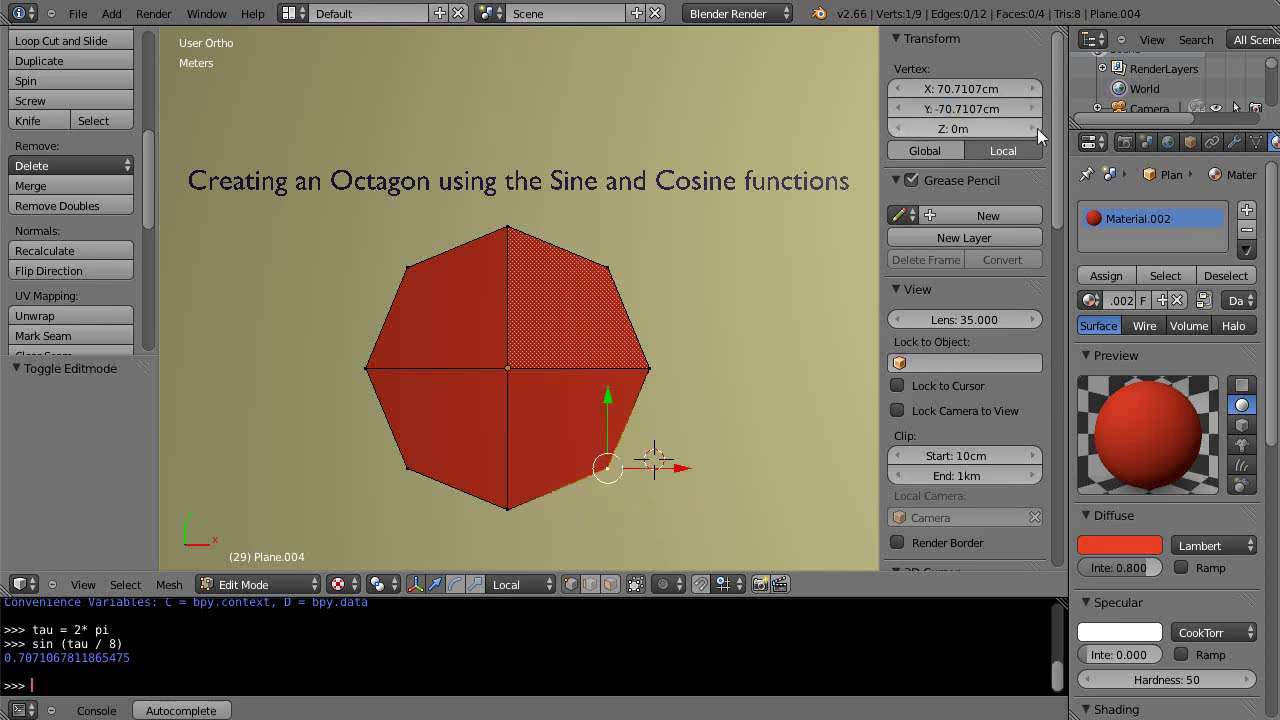
scroll(600, 319, up, 1)
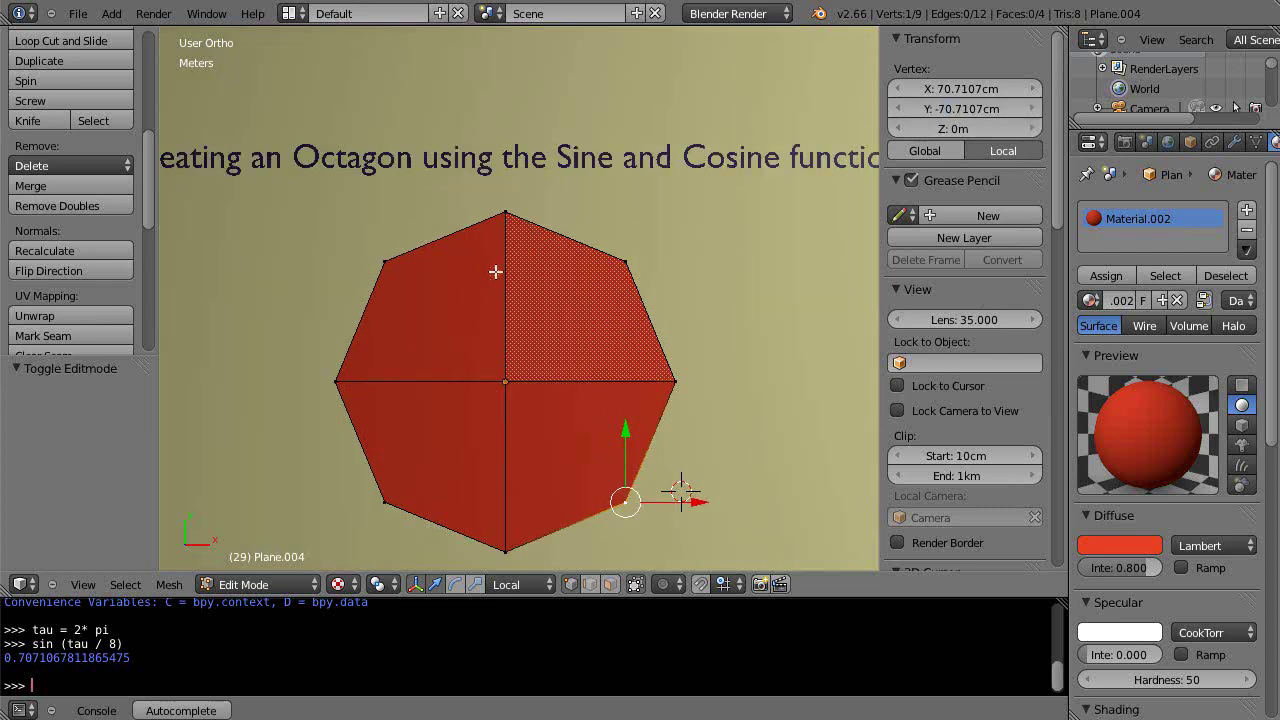
scroll(691, 381, down, 1)
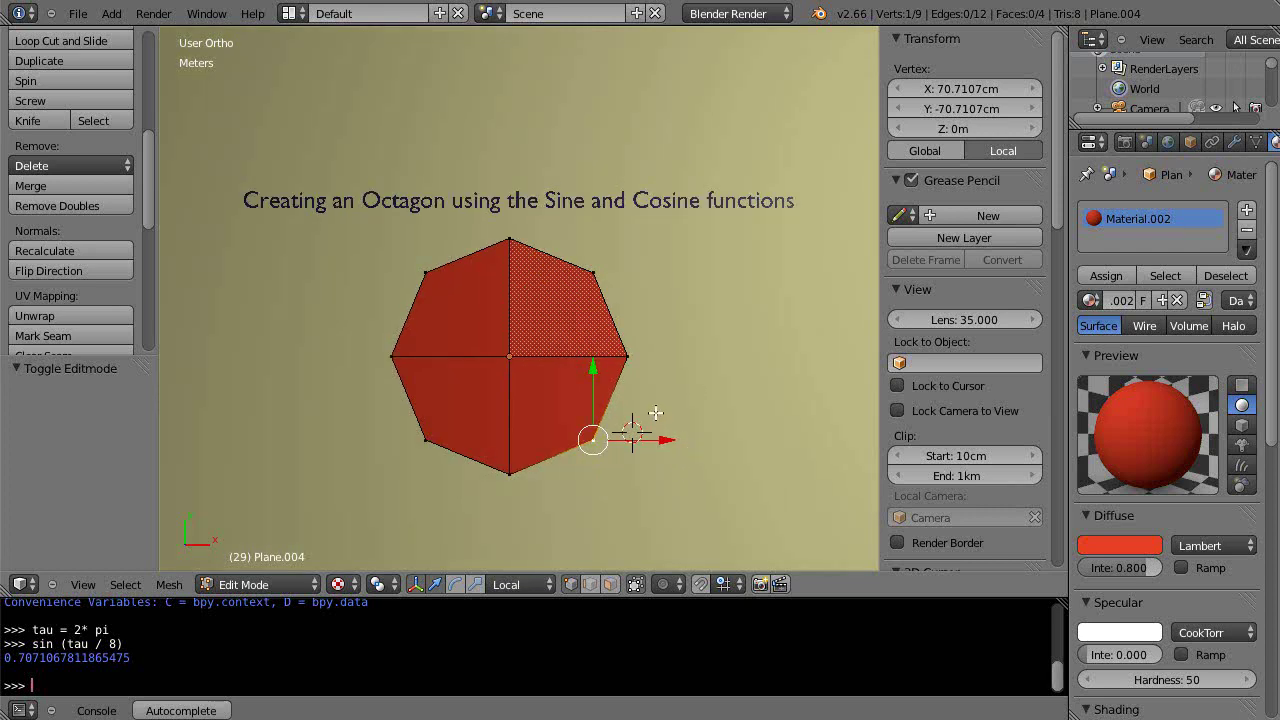
scroll(655, 413, up, 1)
scroll(648, 400, up, 1)
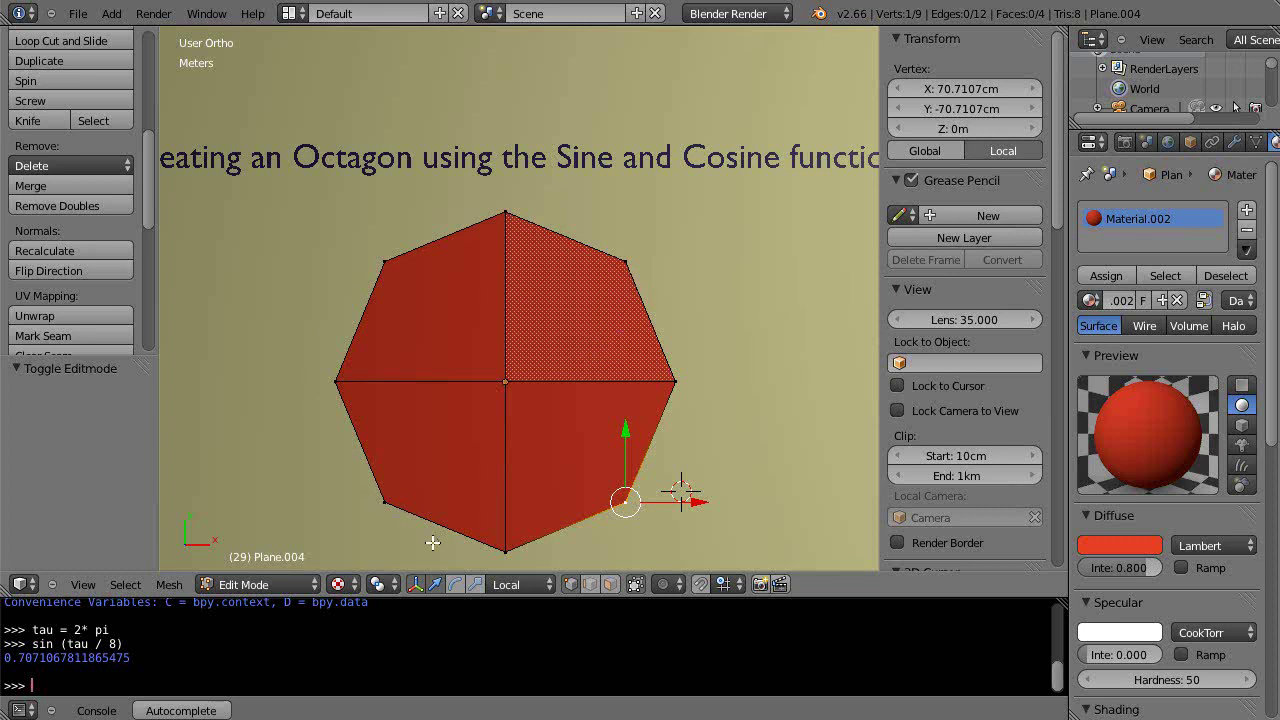
scroll(640, 468, down, 1)
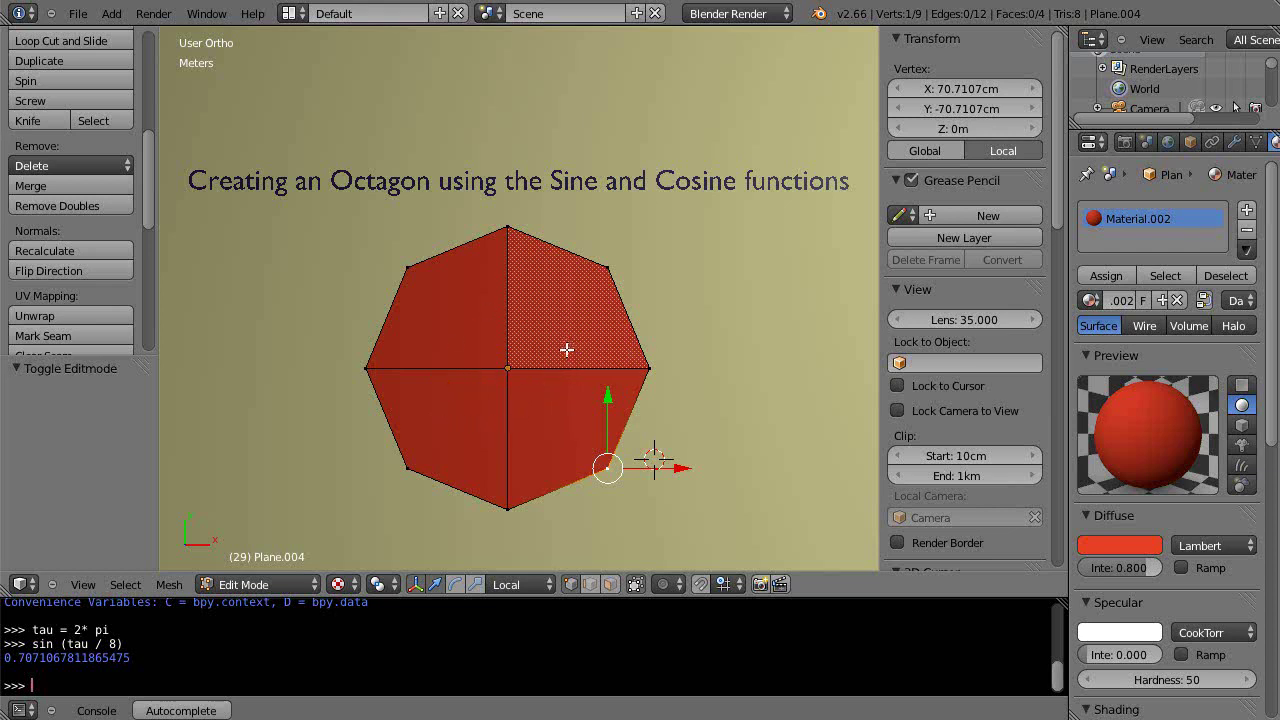
right_click(647, 366)
right_click(607, 266)
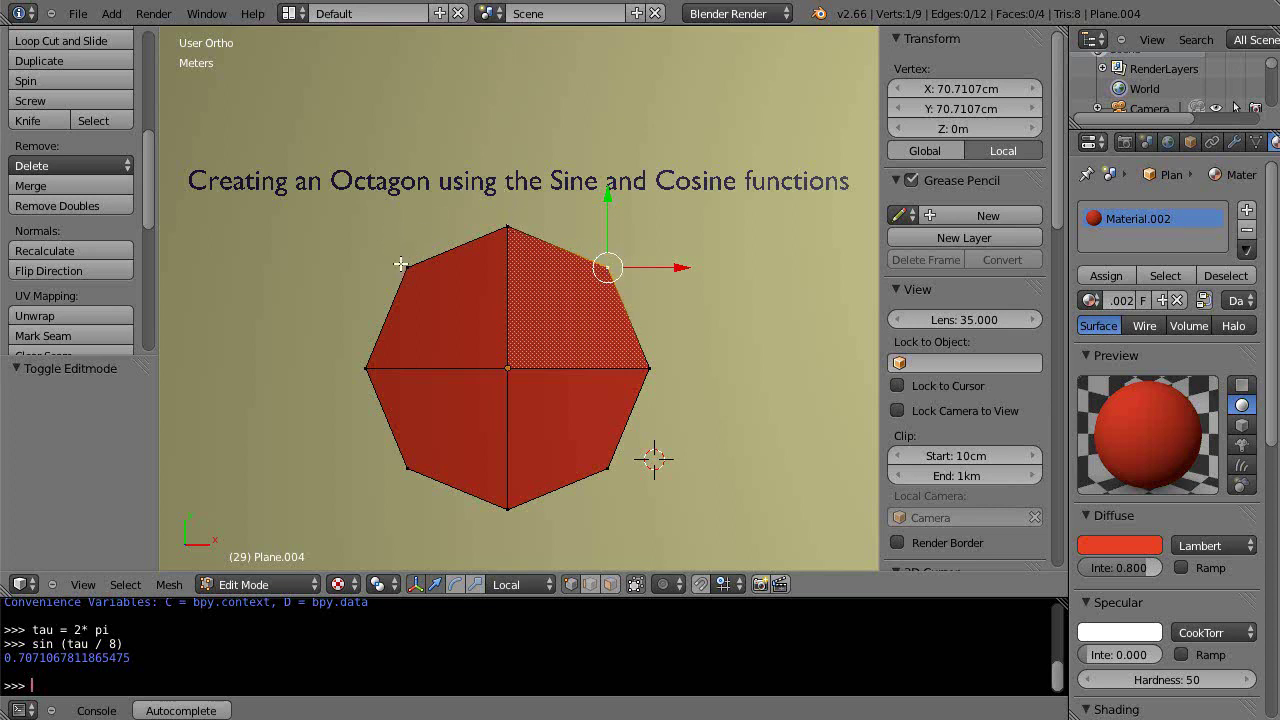
scroll(415, 445, down, 2)
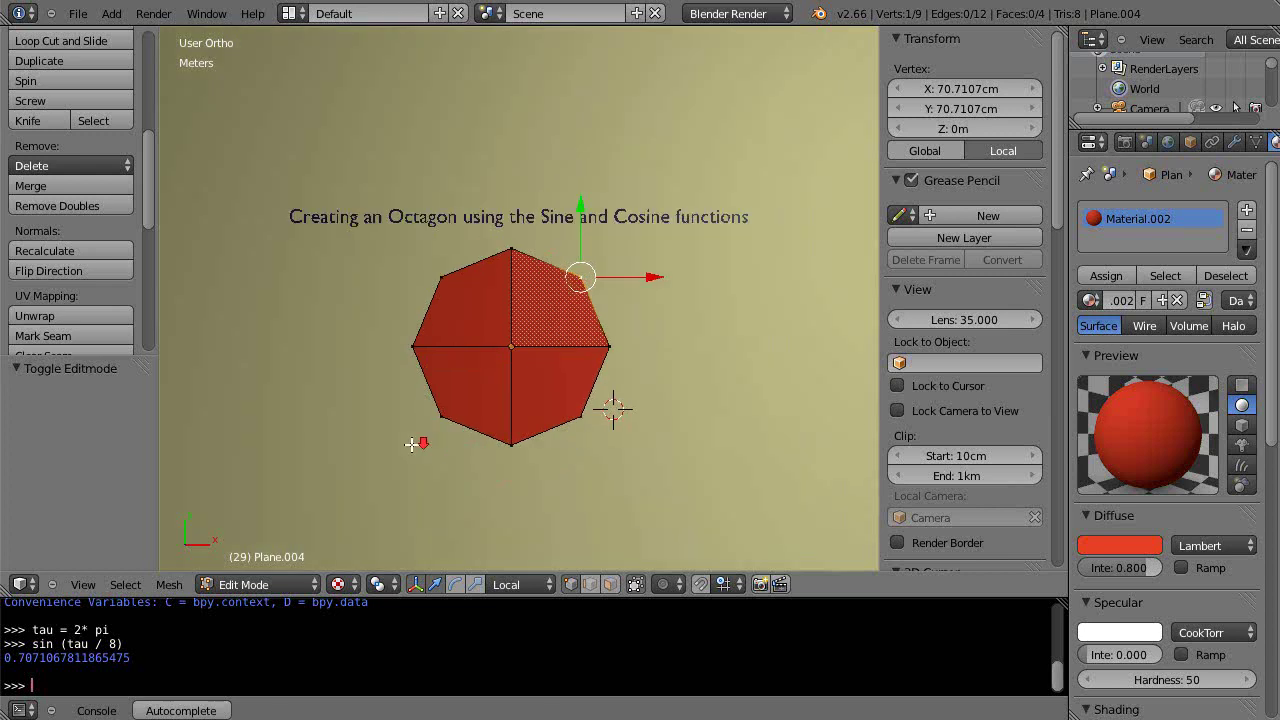
scroll(491, 431, up, 2)
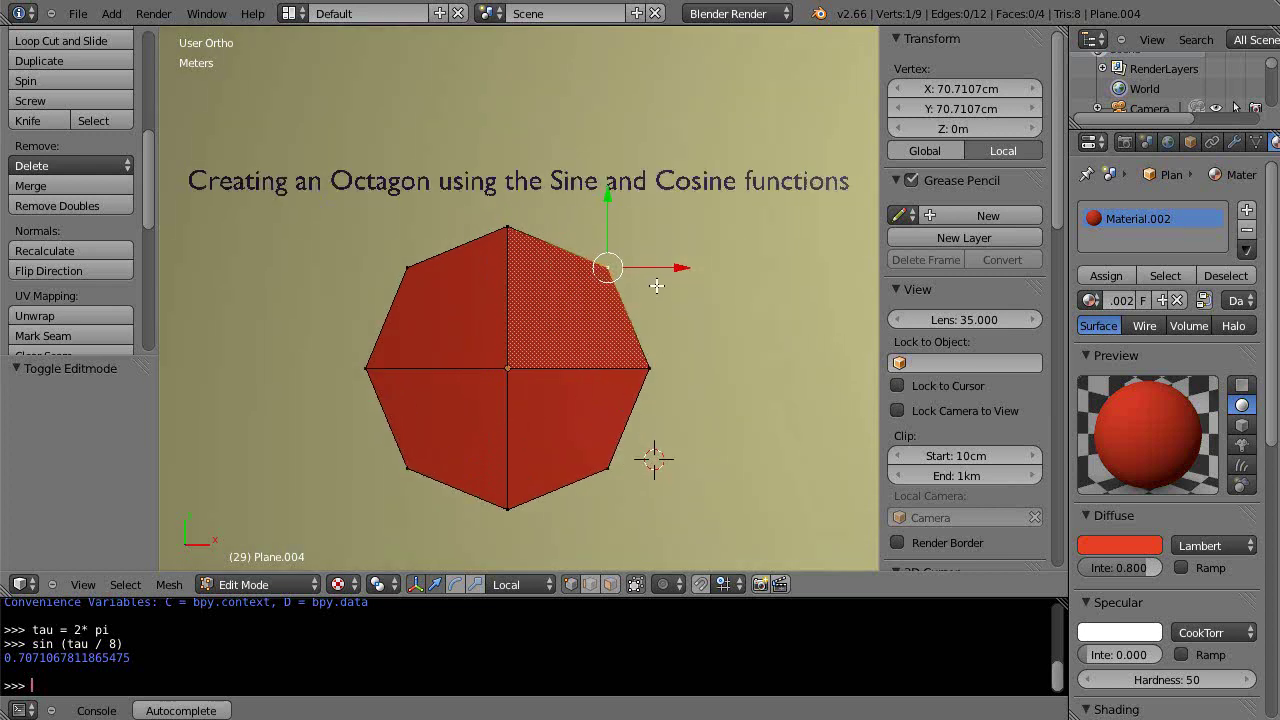